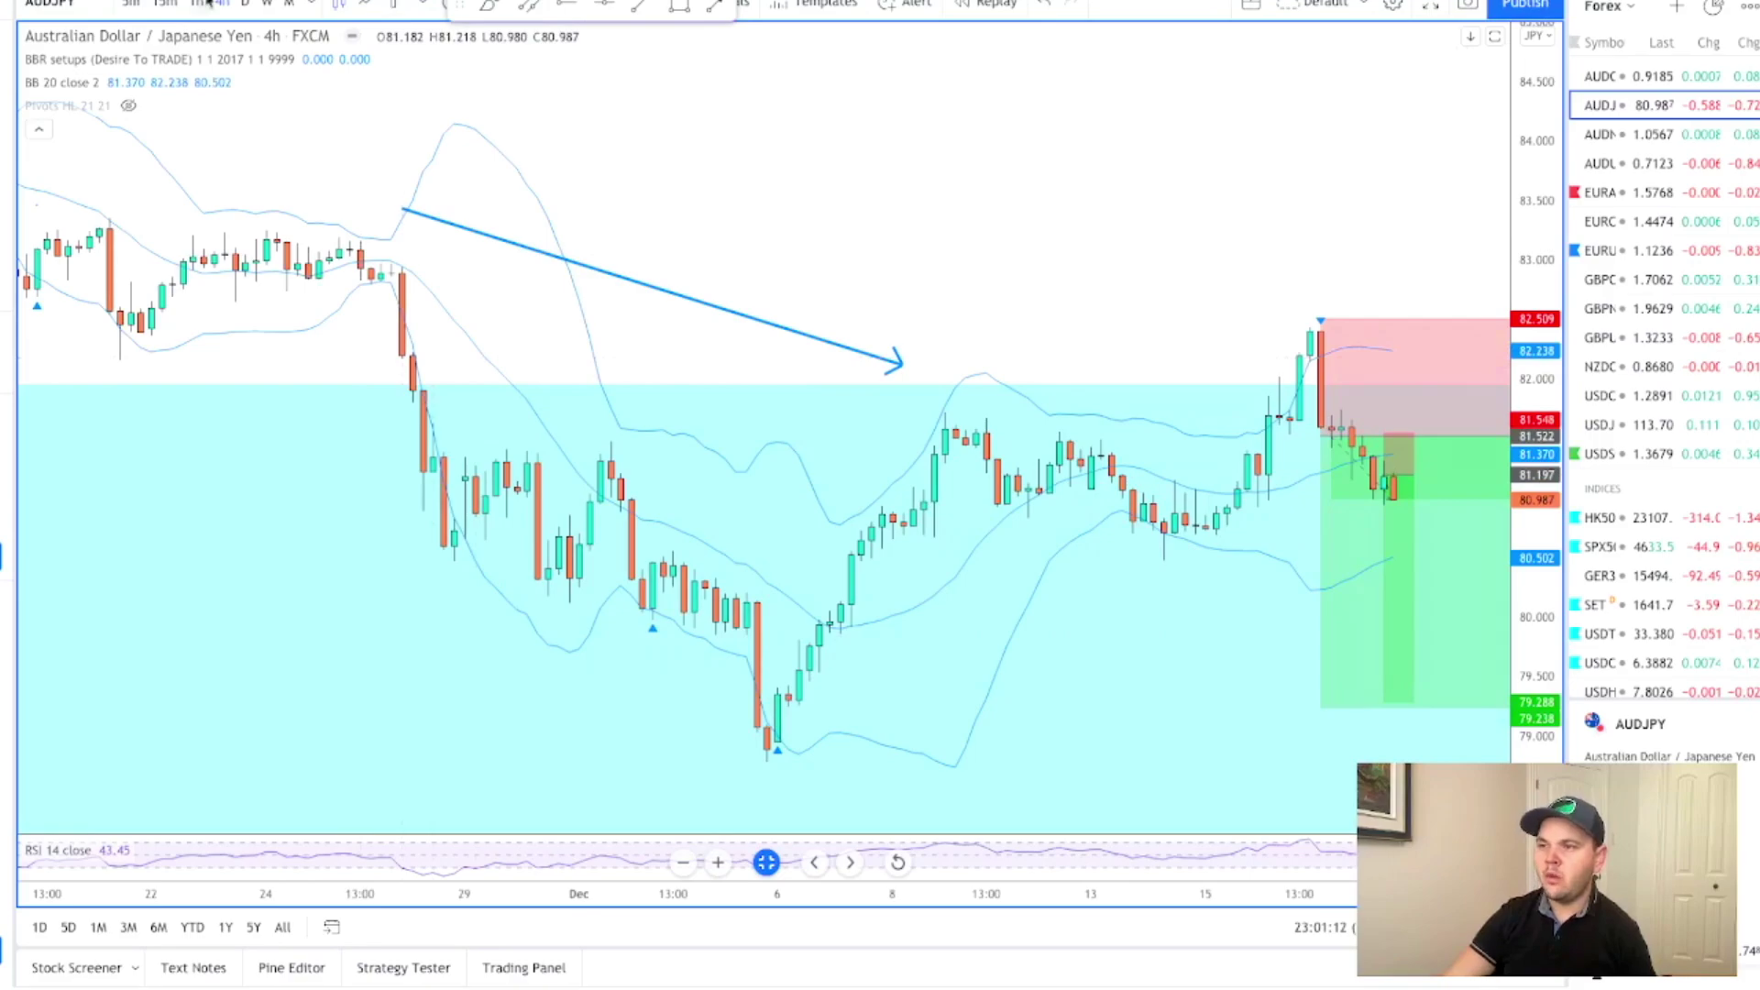
Step: Show the AUDJPY chart on the daily timeframe and circle the late-September and early-December lows freehand with the brush
click(243, 7)
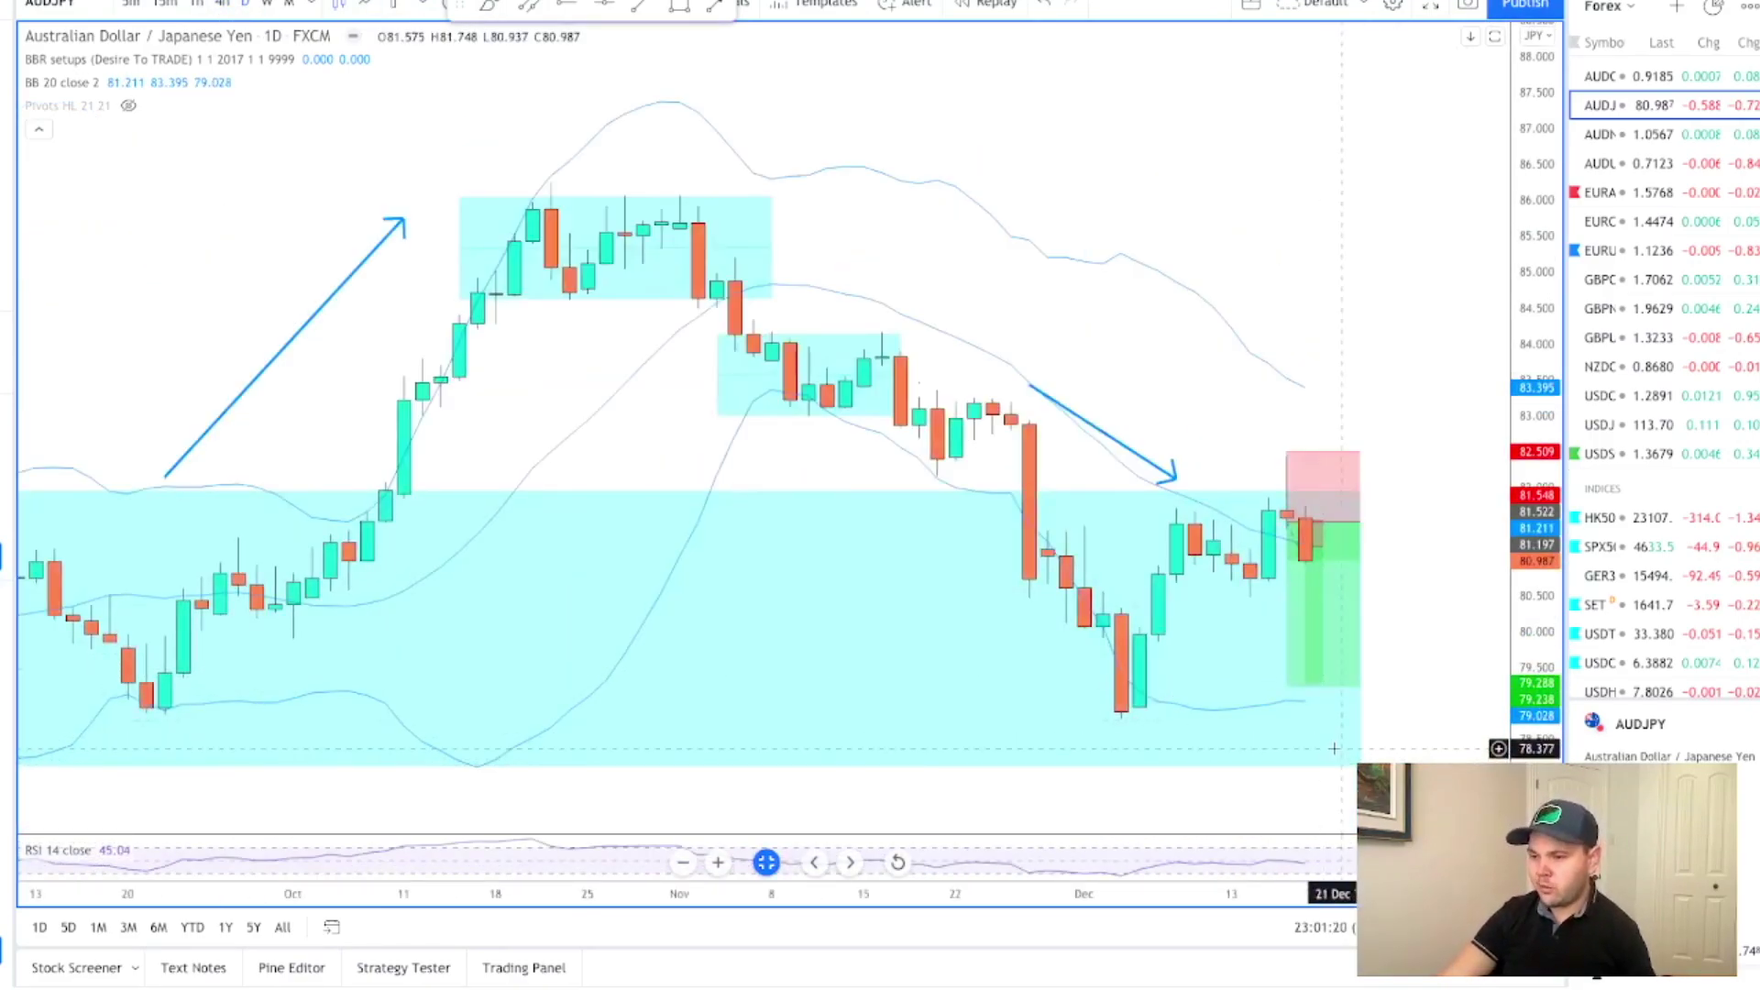
scroll(1111, 730, down, 5)
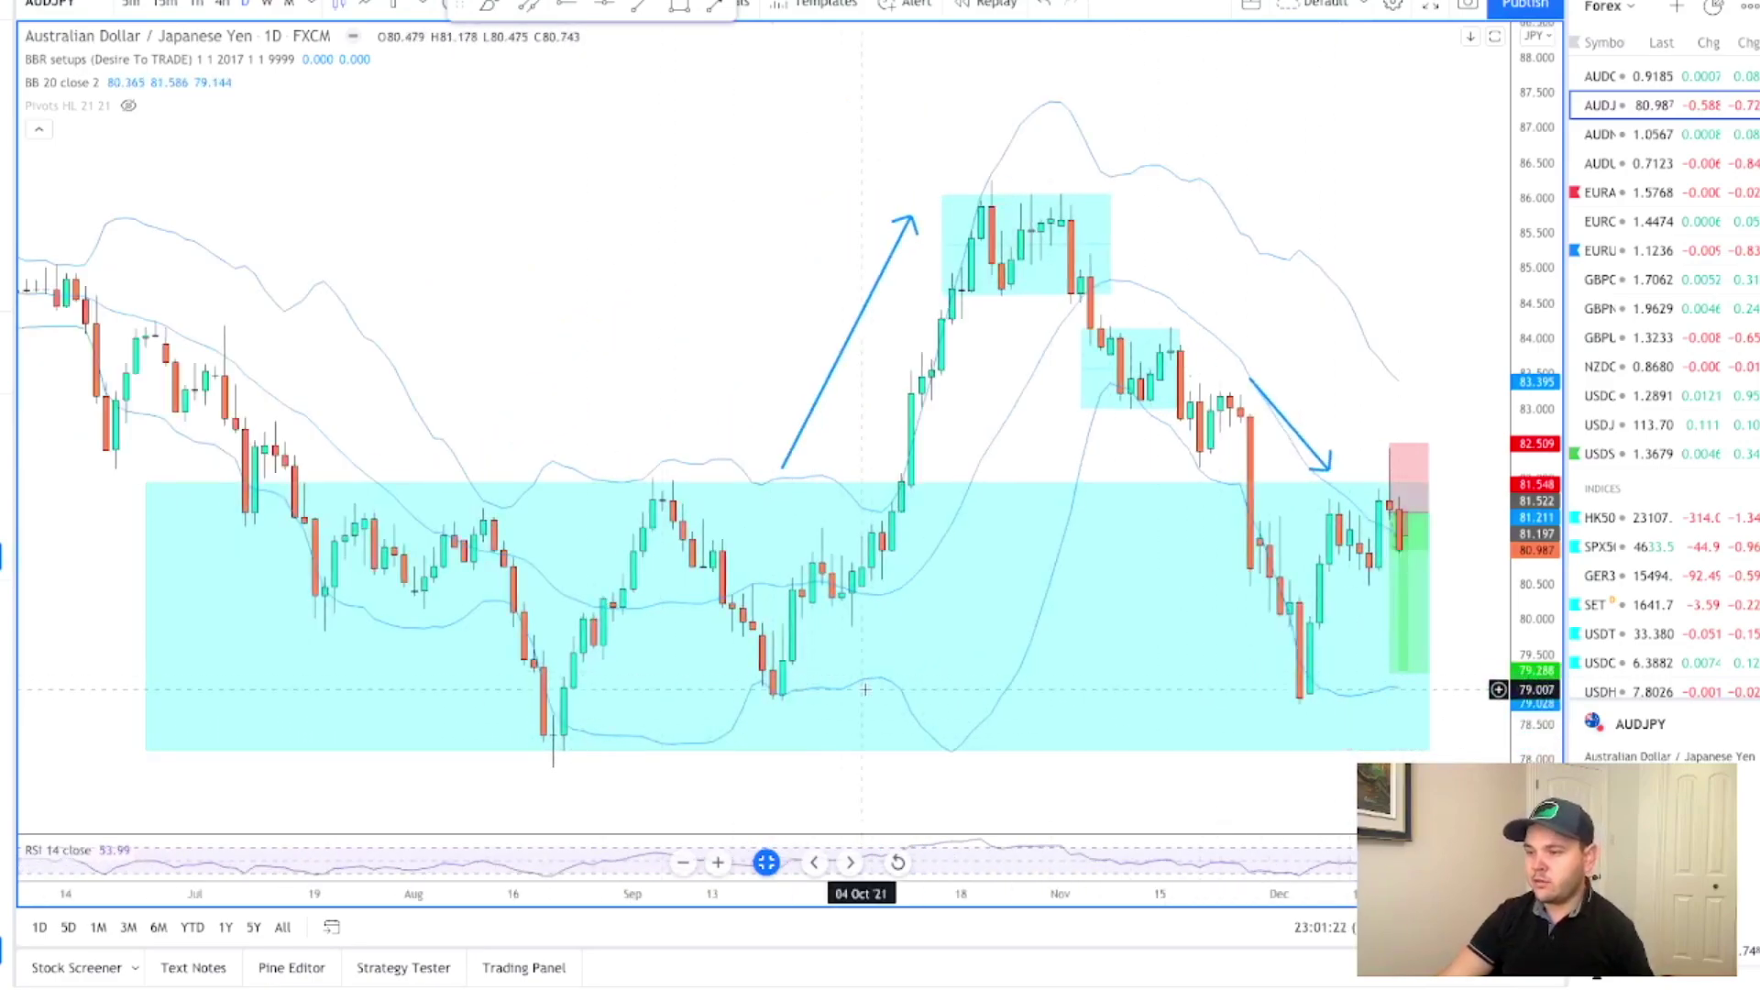
click(564, 752)
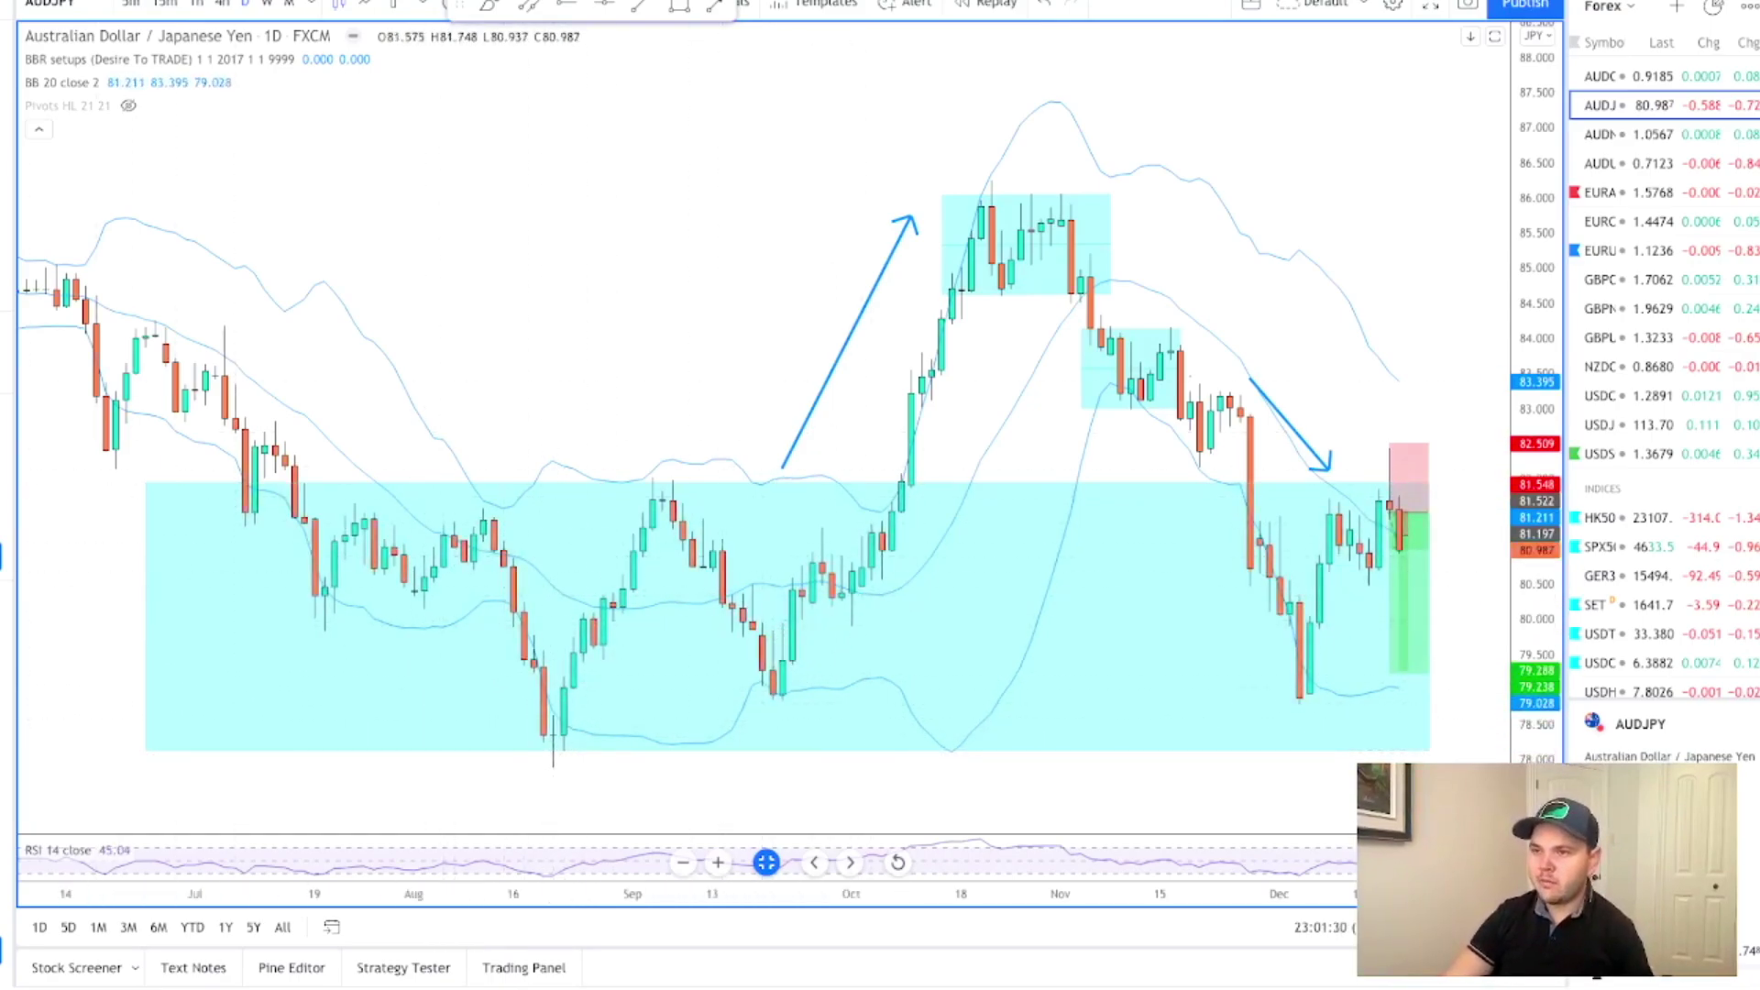
click(503, 4)
mouse_move(800, 686)
mouse_down()
mouse_move(761, 729)
mouse_move(802, 687)
mouse_up()
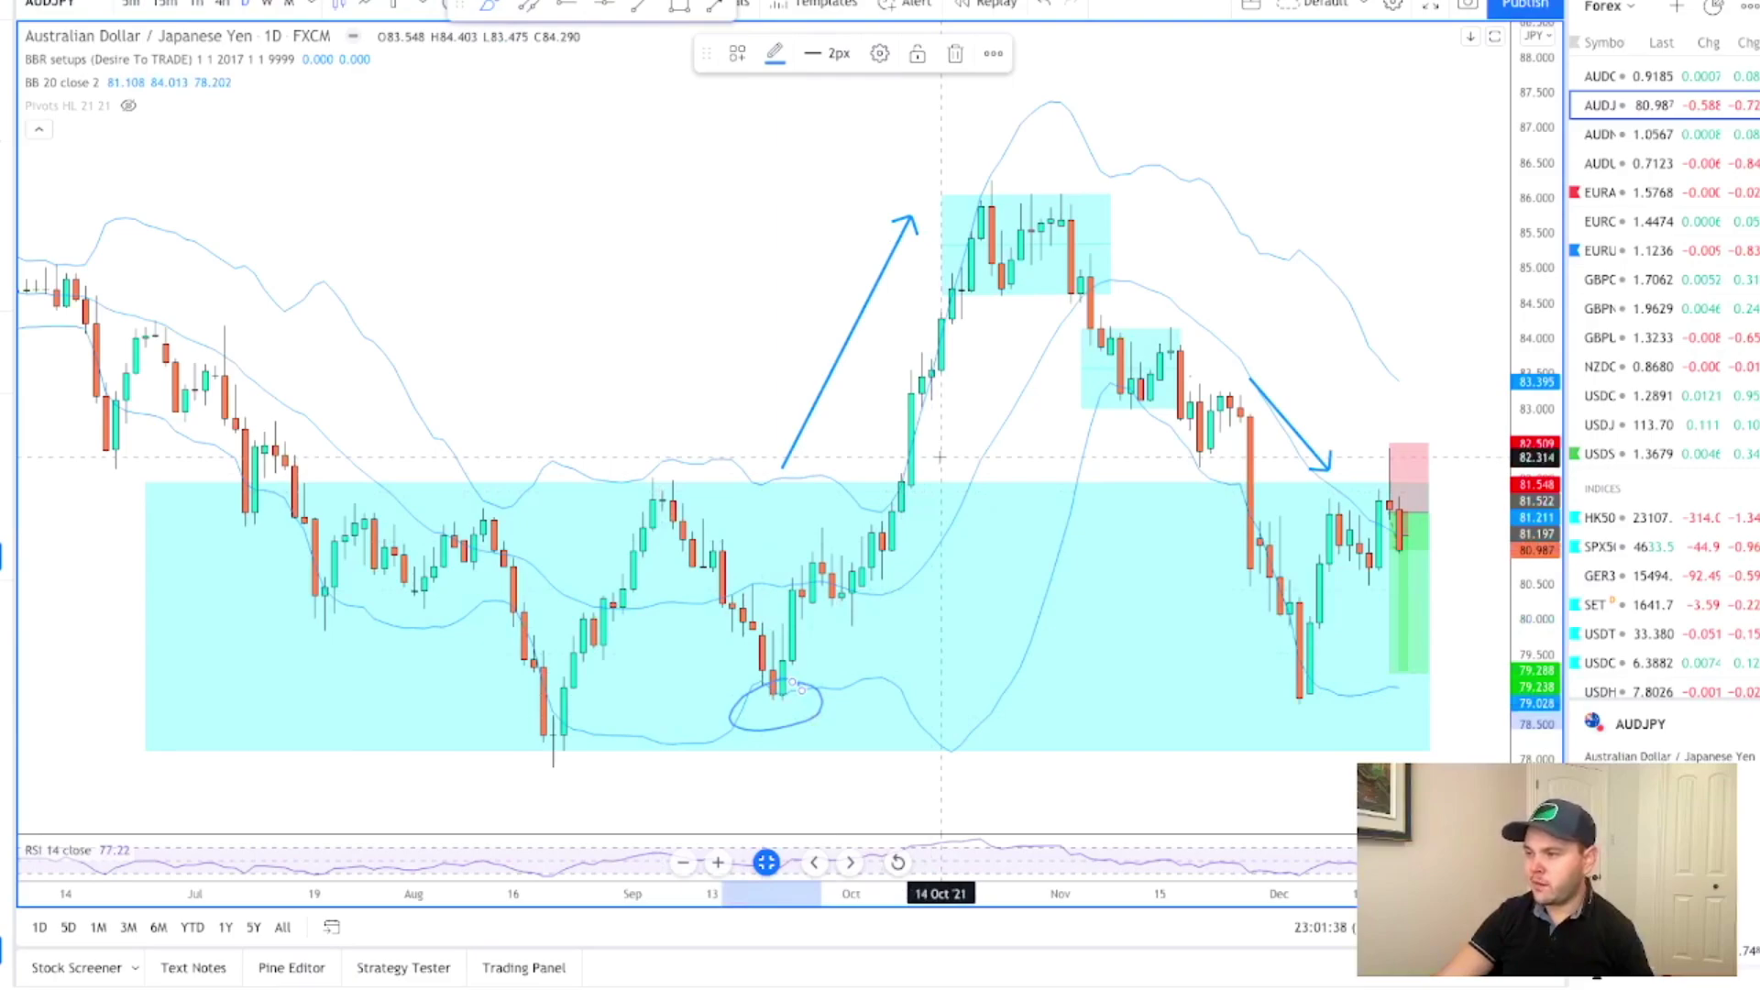
drag(1280, 675, 1322, 682)
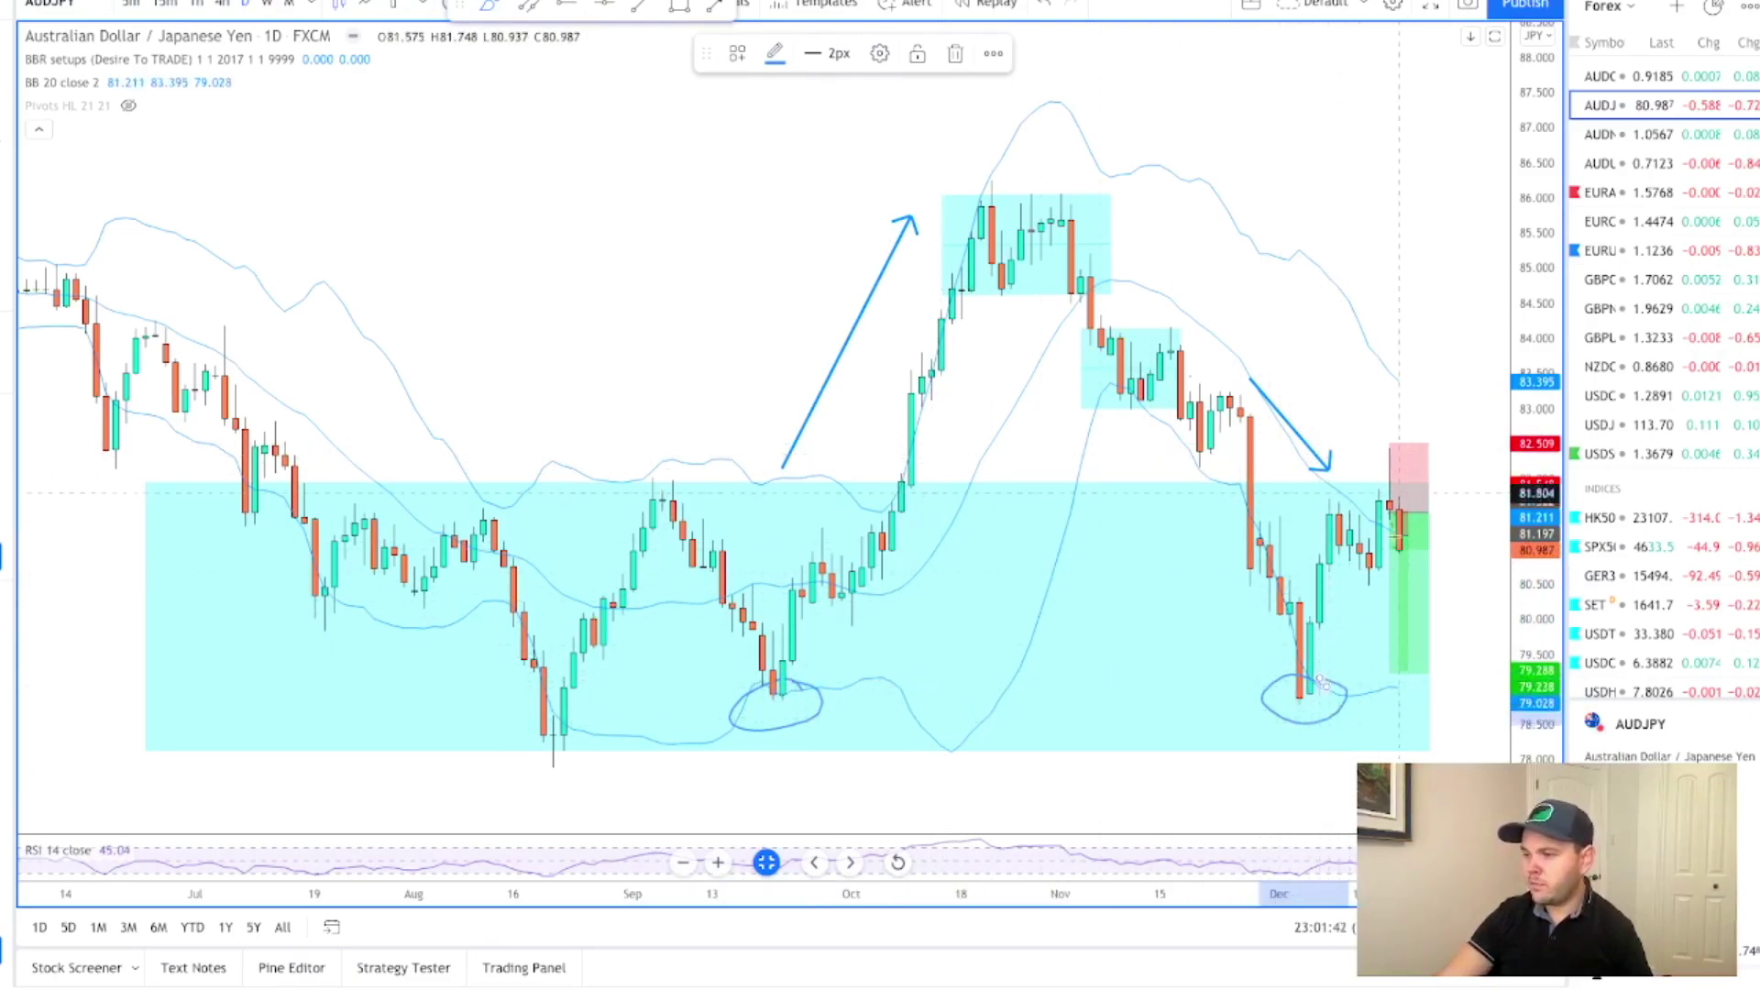
Step: Mark the August, September and December lows and the short position's target level with horizontal brush lines
drag(498, 753, 606, 754)
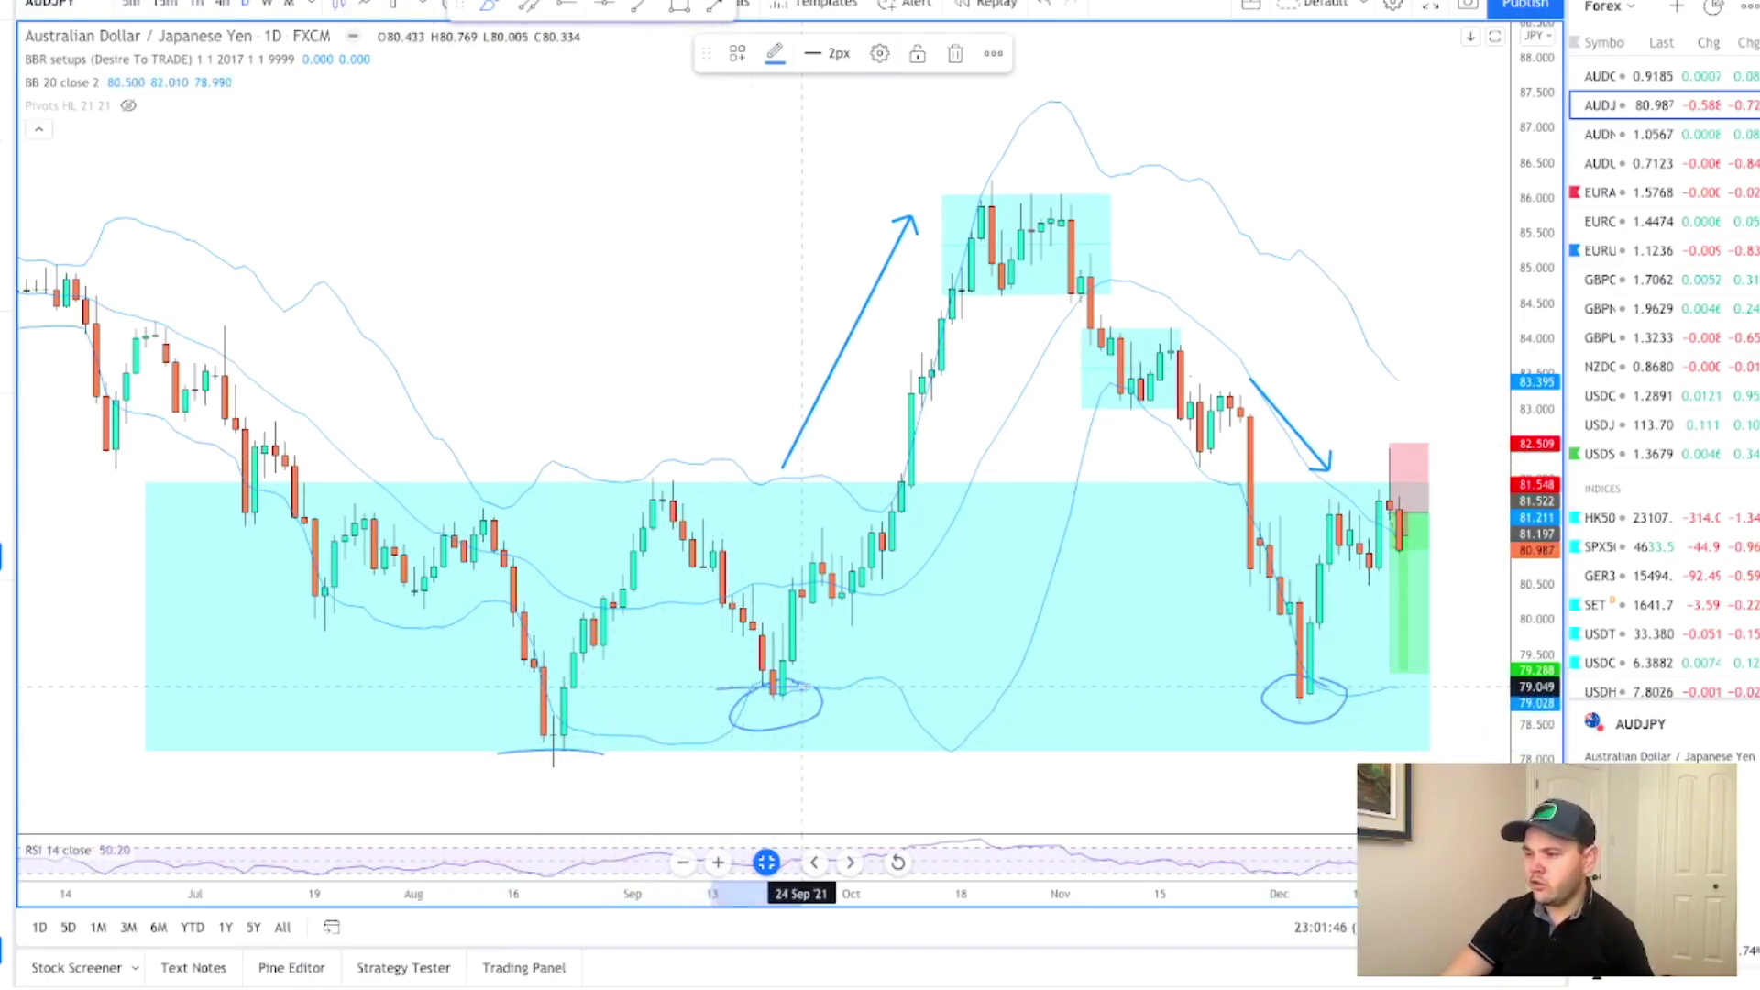
drag(1232, 694, 1368, 693)
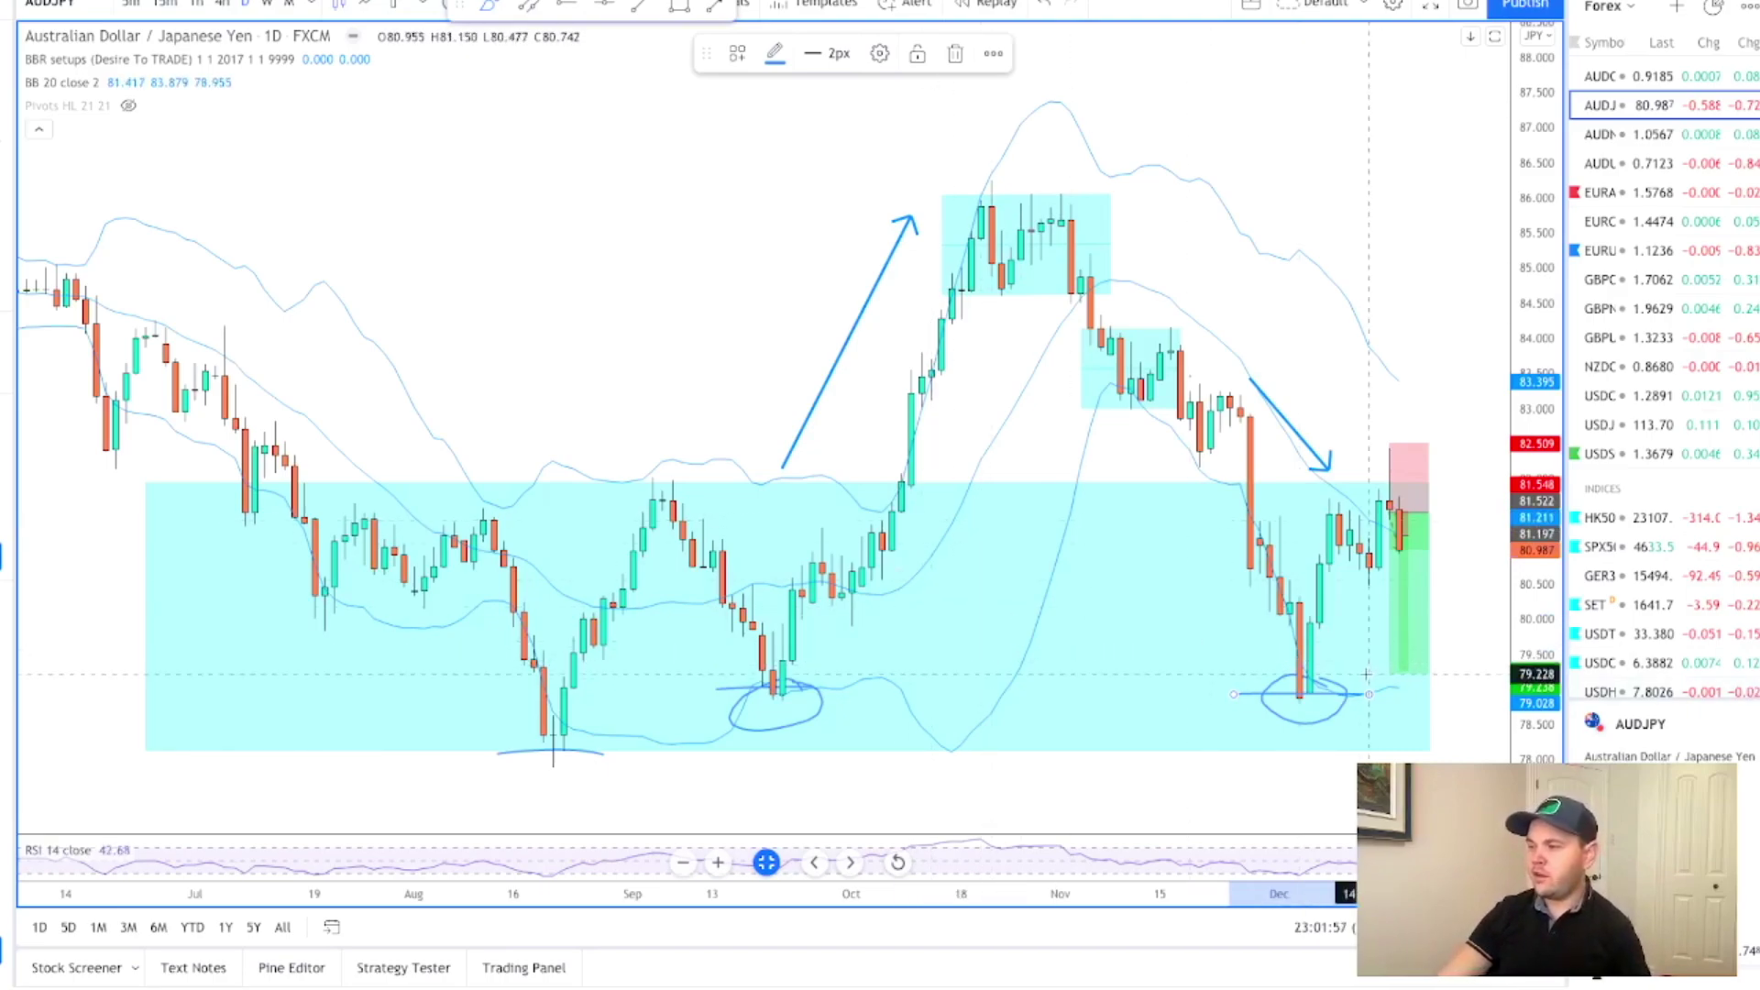
drag(1361, 671, 1401, 672)
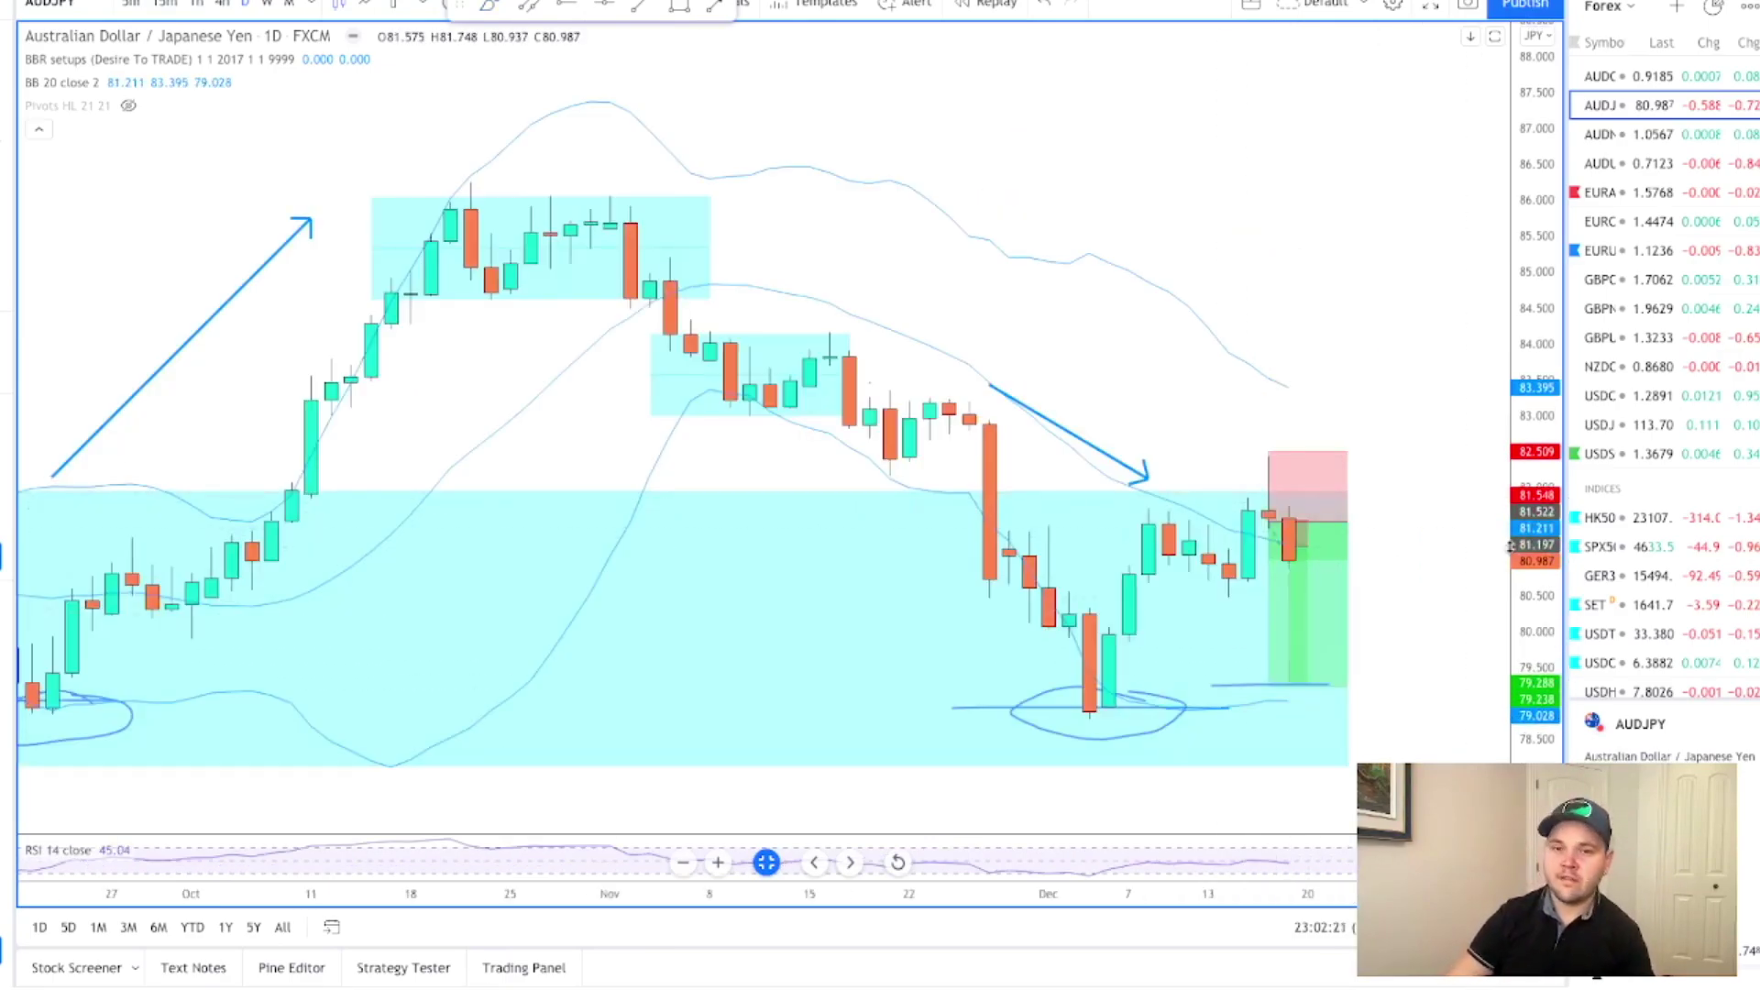
Step: Examine the AUDJPY short position's stop and target levels on the daily and 4-hour charts
click(1336, 534)
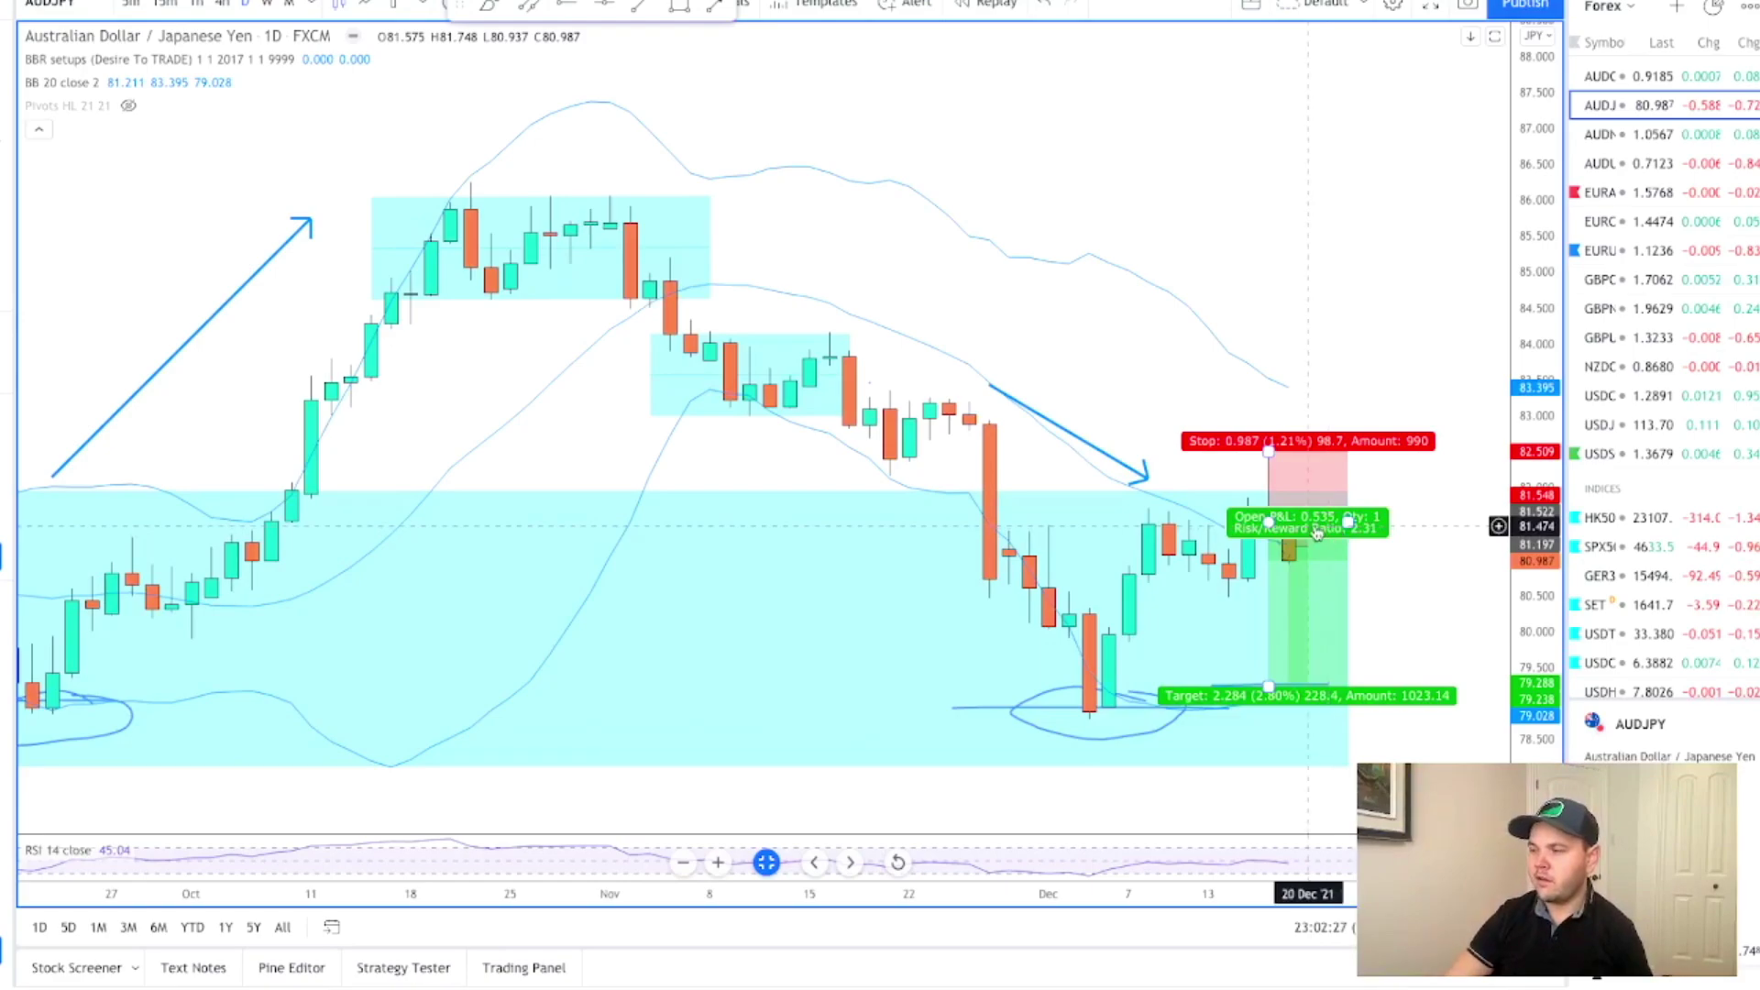
click(1383, 692)
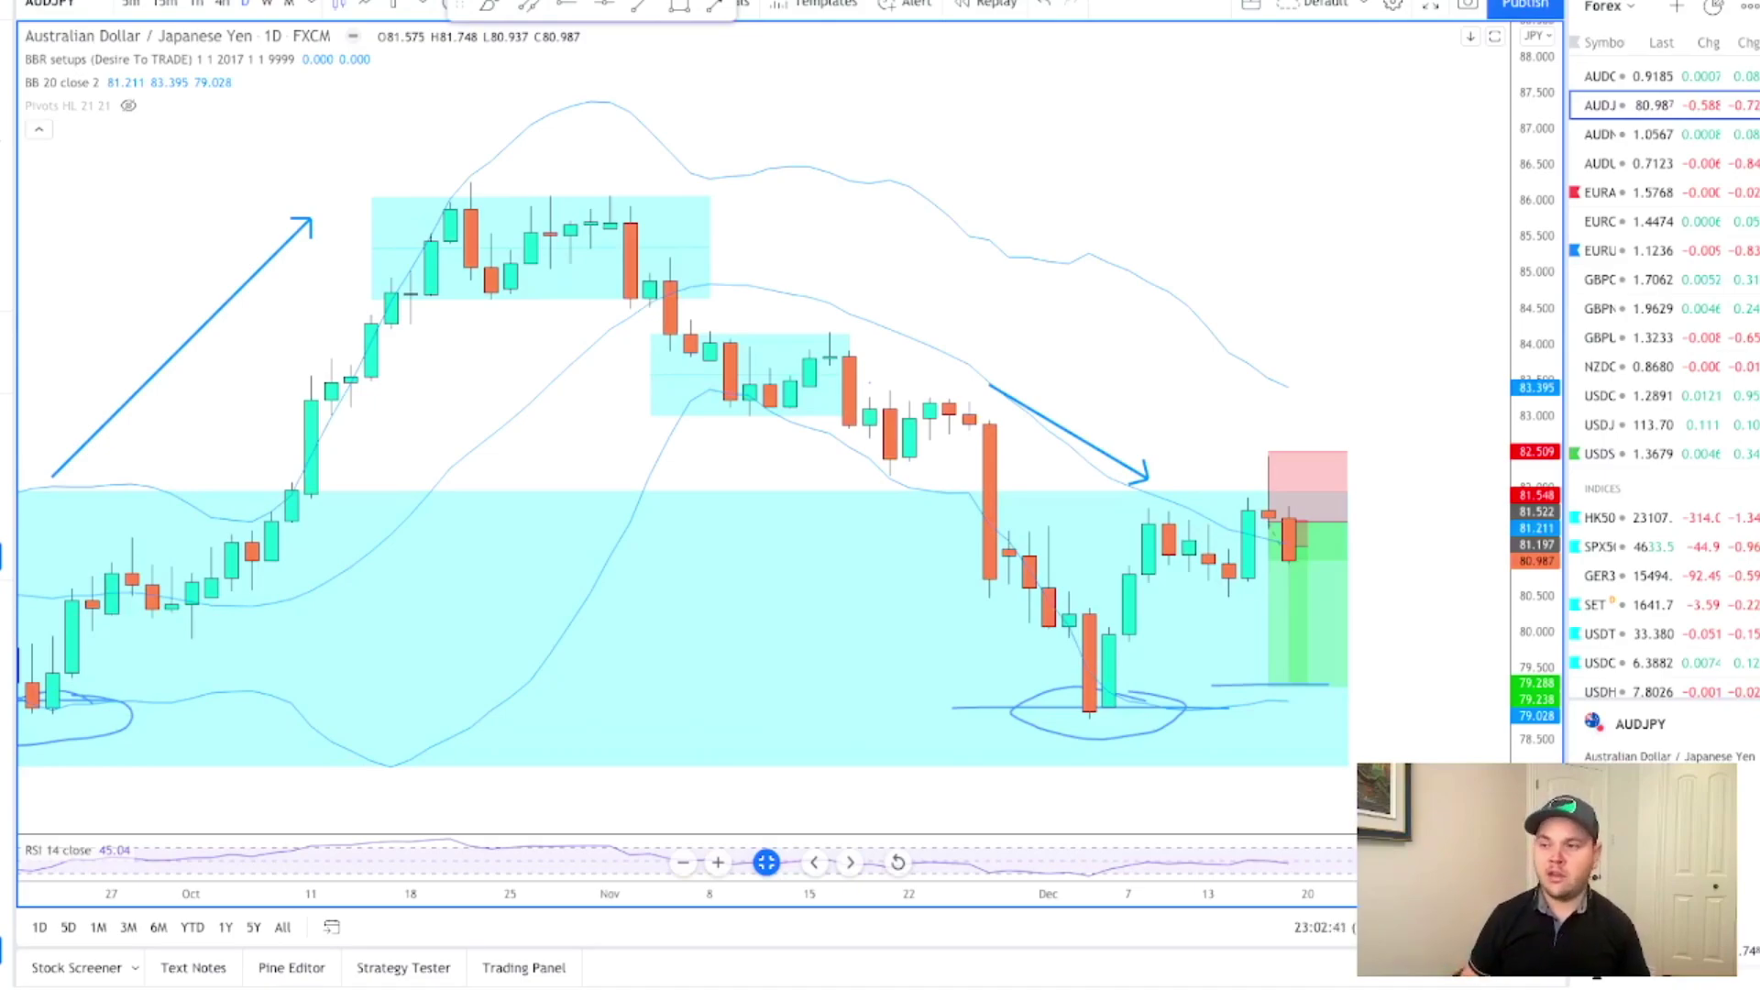
click(222, 7)
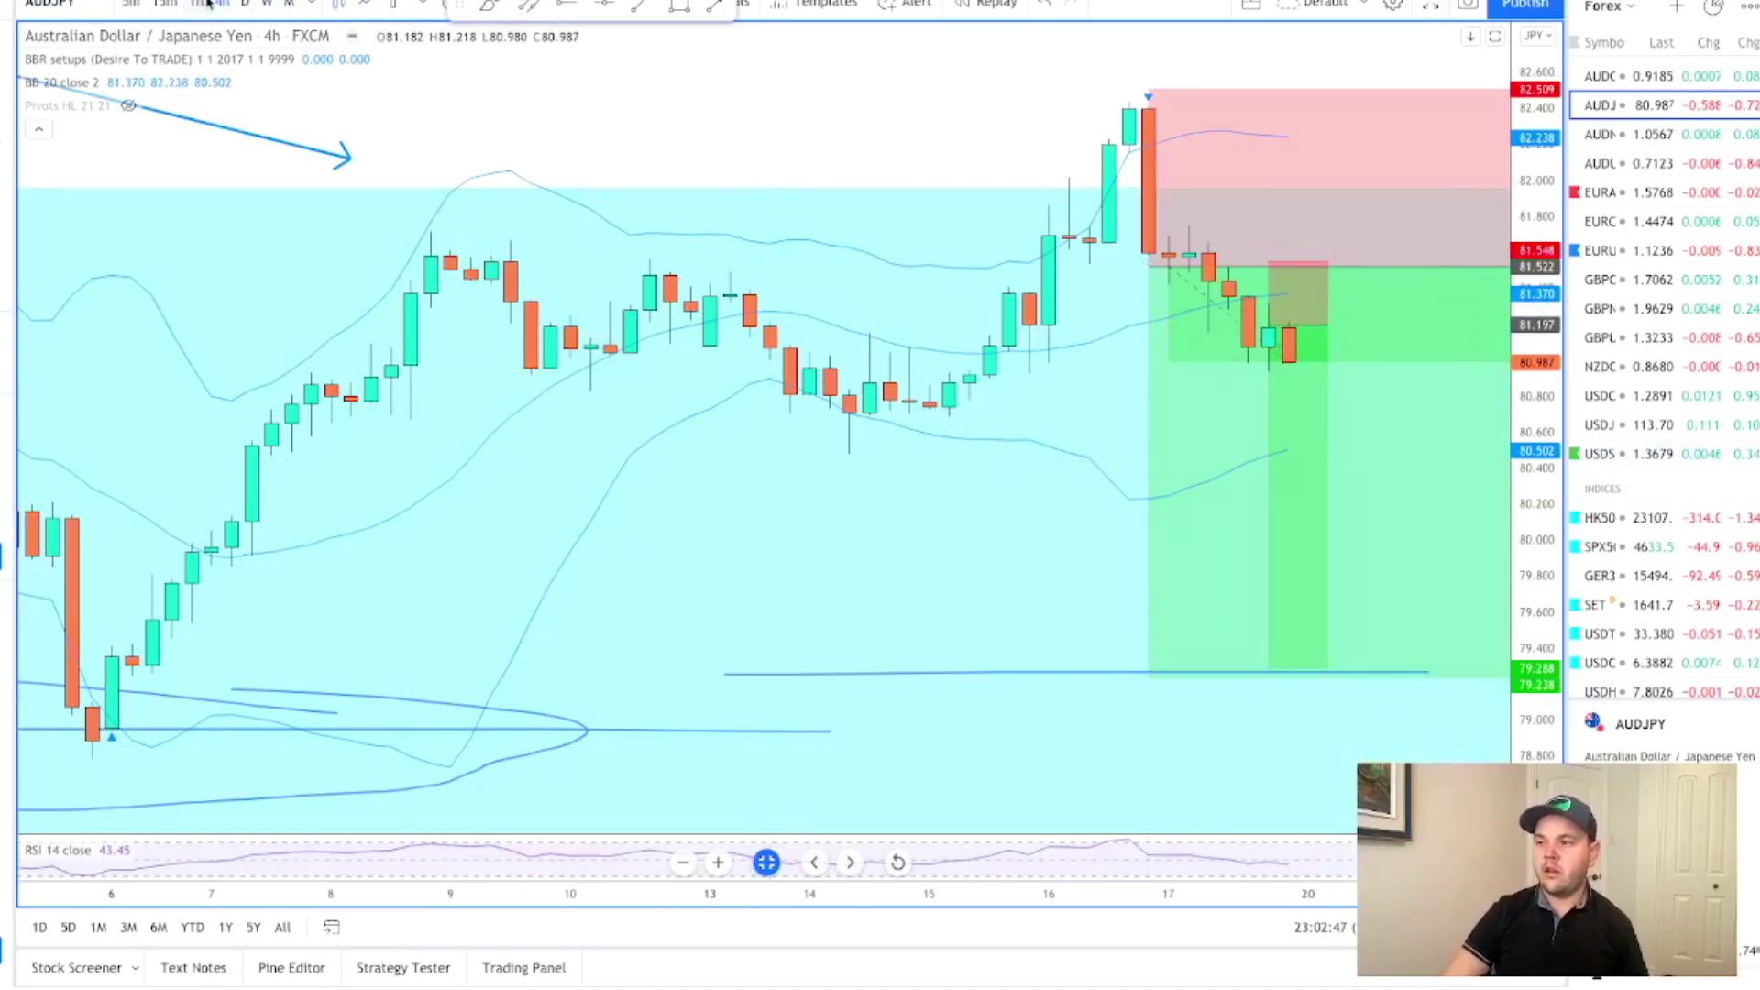
scroll(496, 259, up, 2)
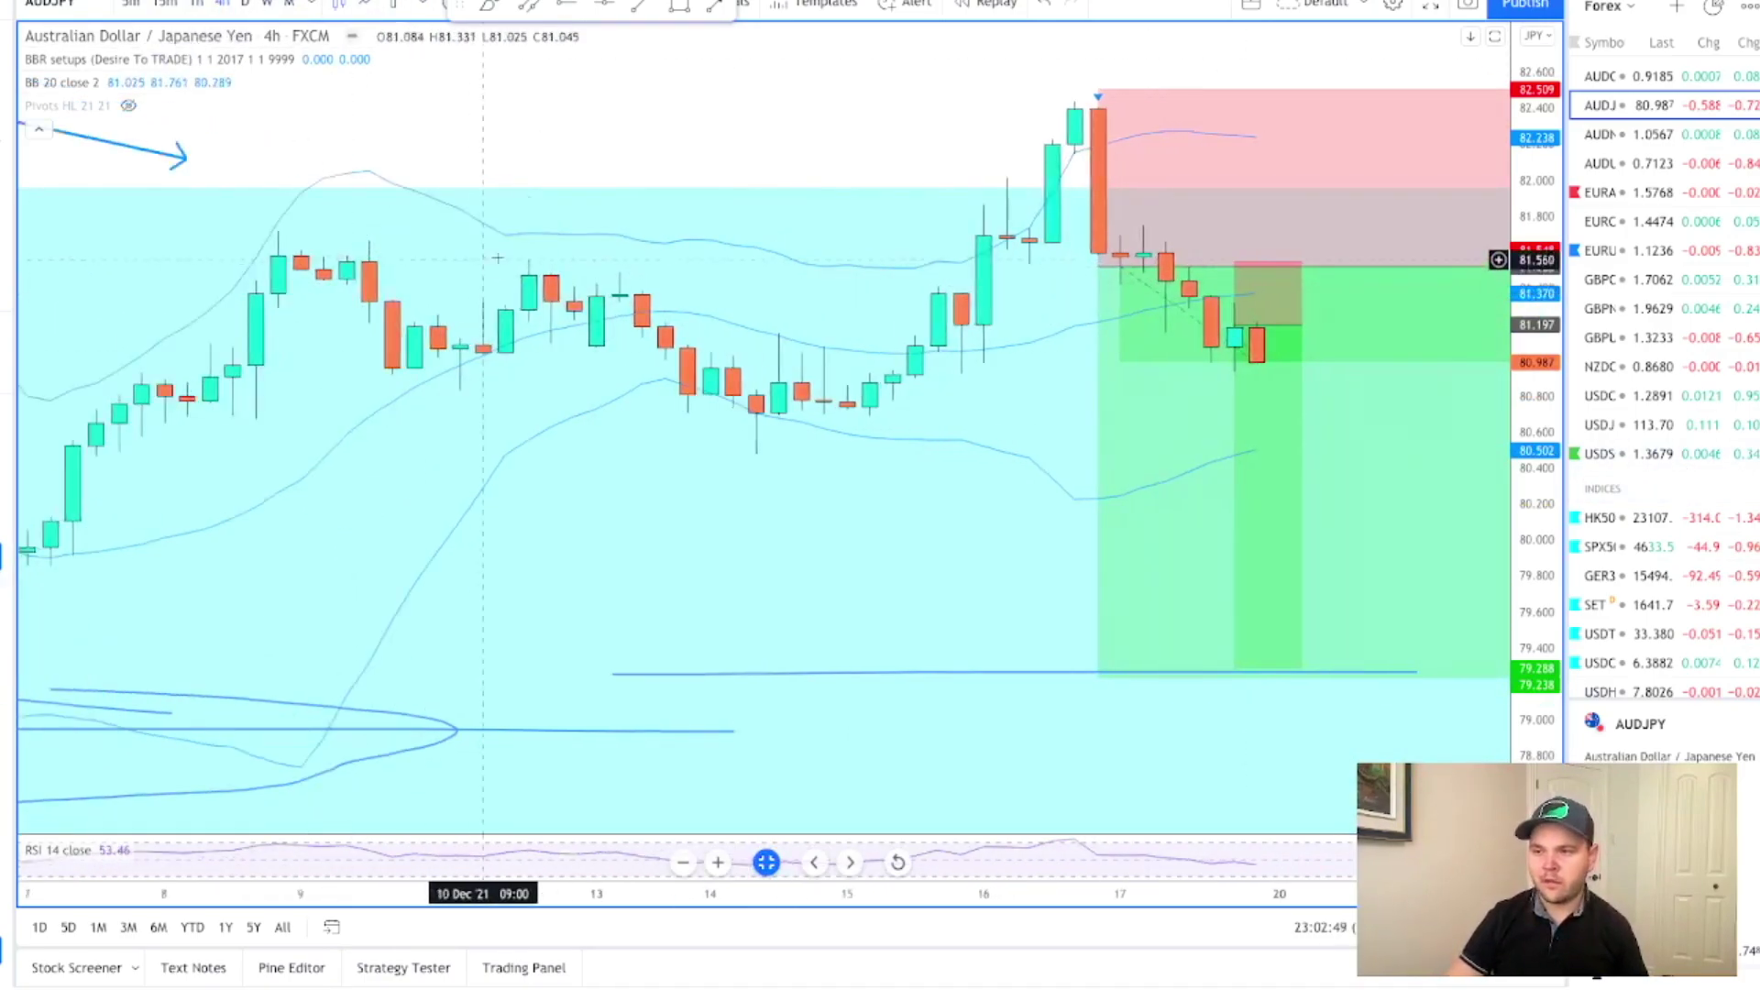
scroll(496, 260, down, 4)
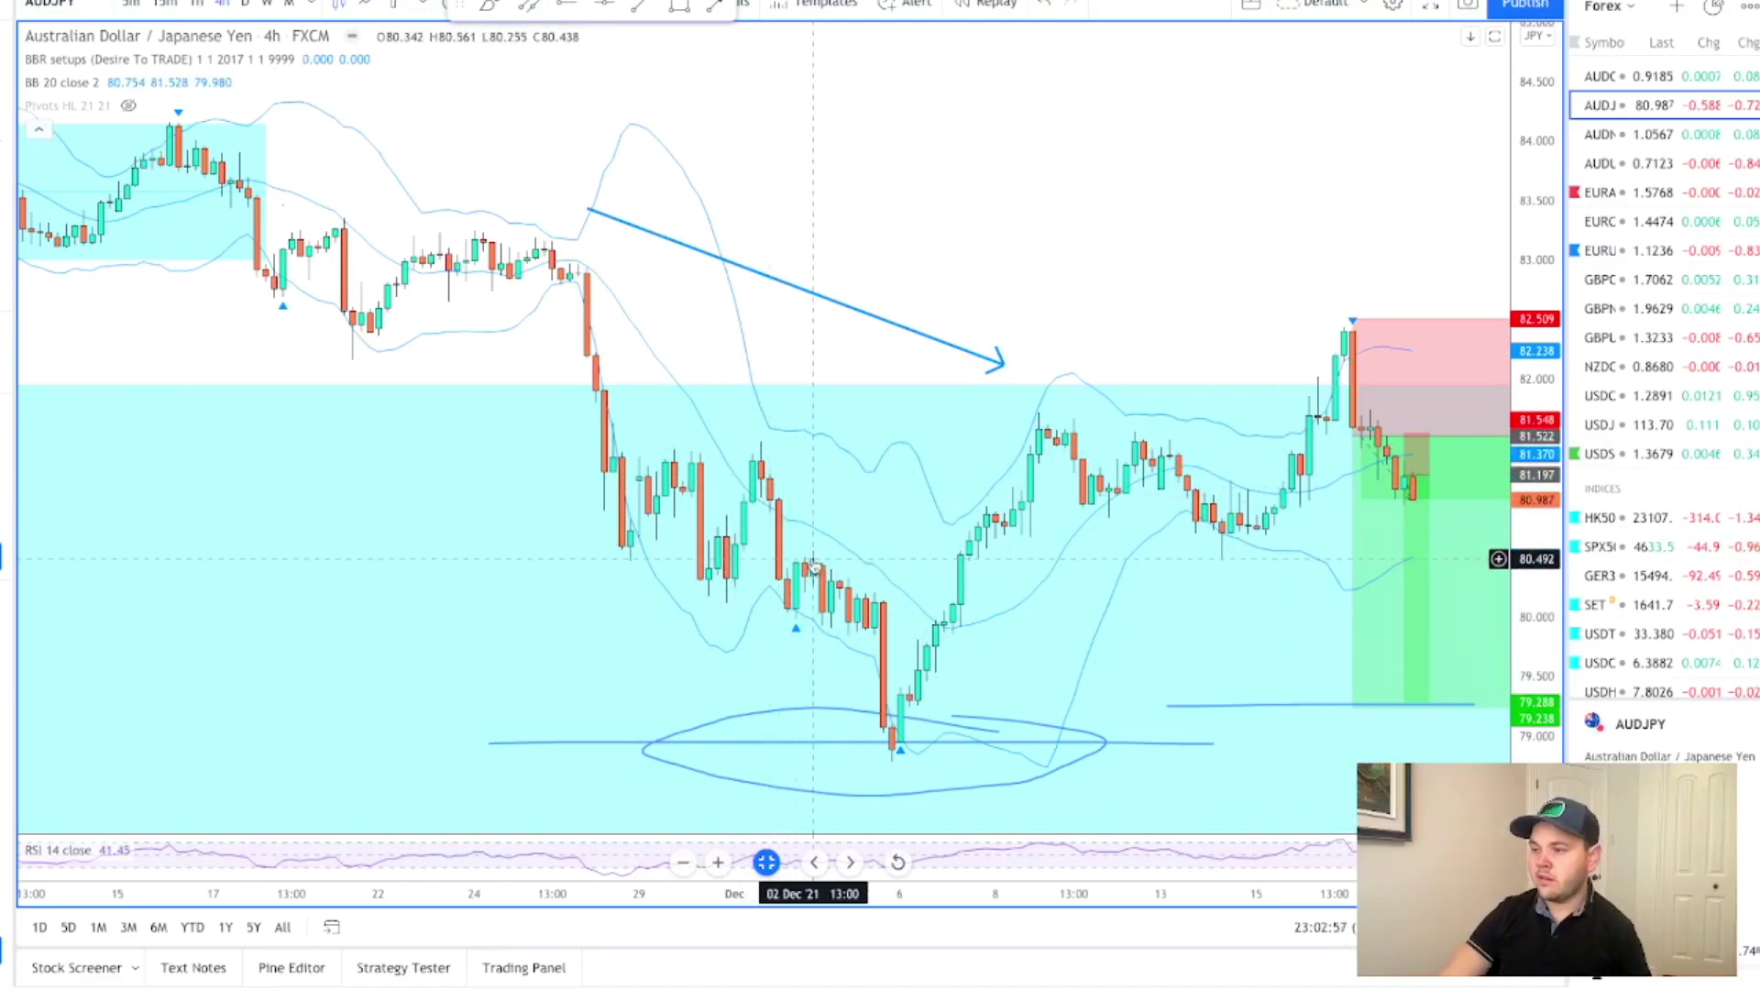
scroll(774, 571, up, 2)
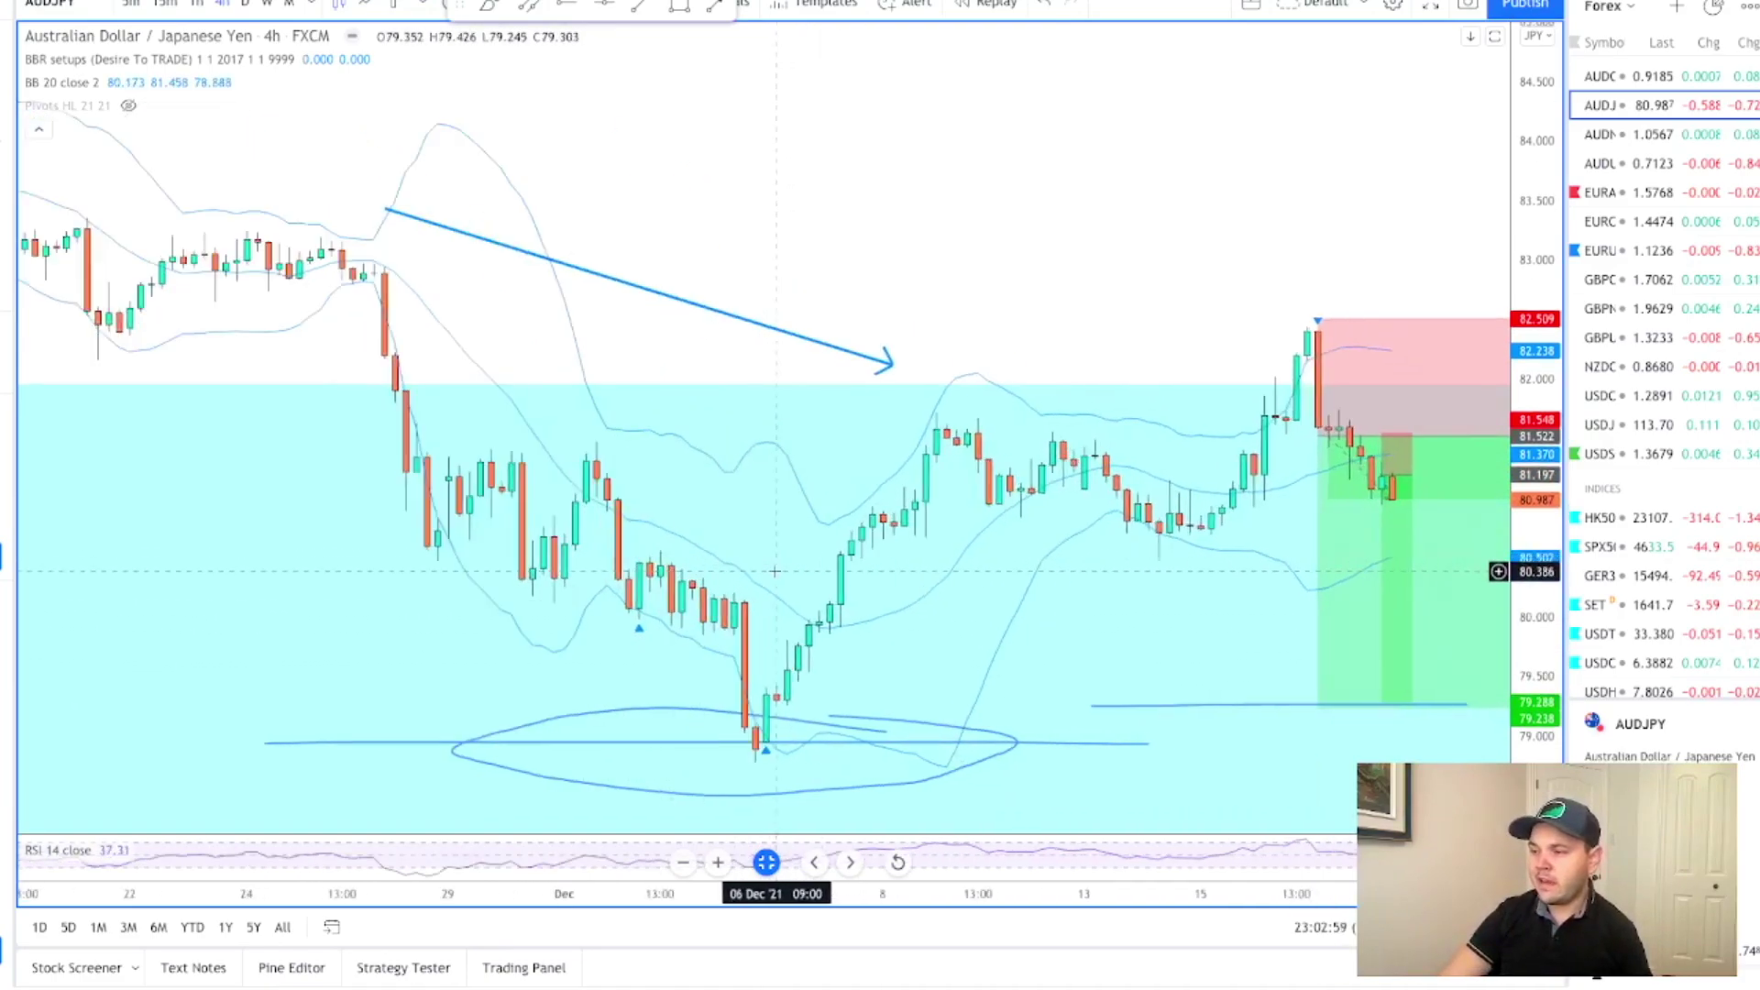
scroll(775, 571, up, 1)
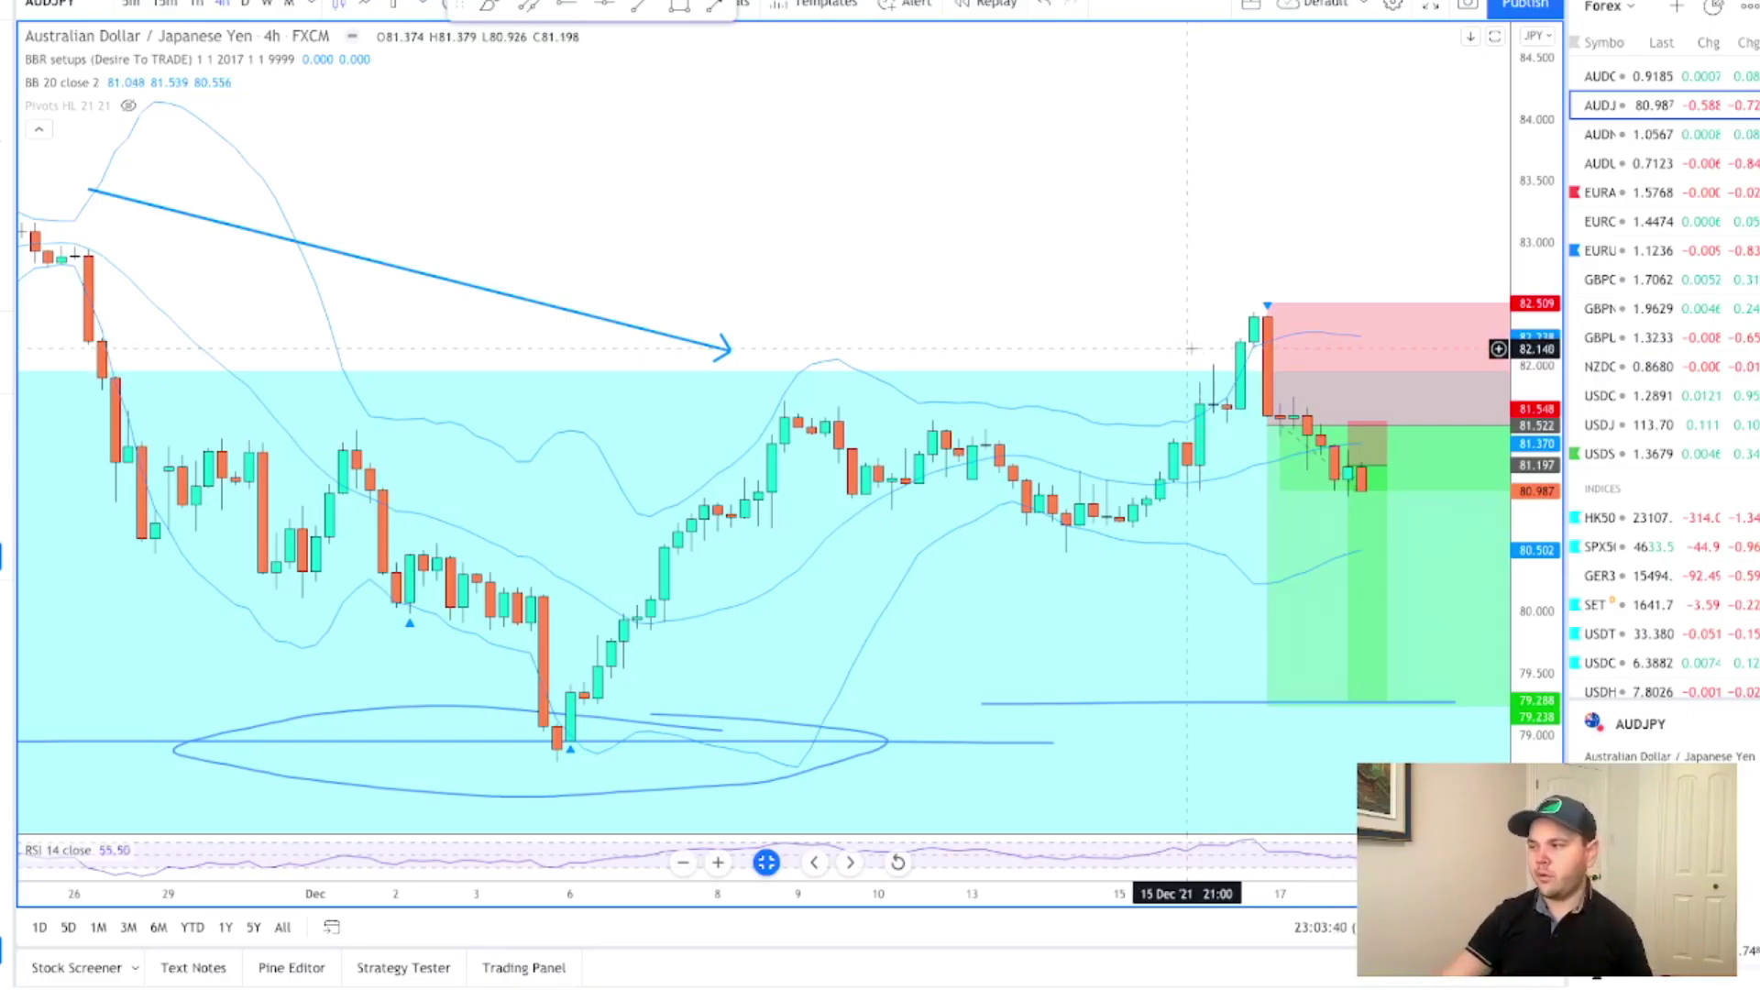
scroll(388, 223, down, 1)
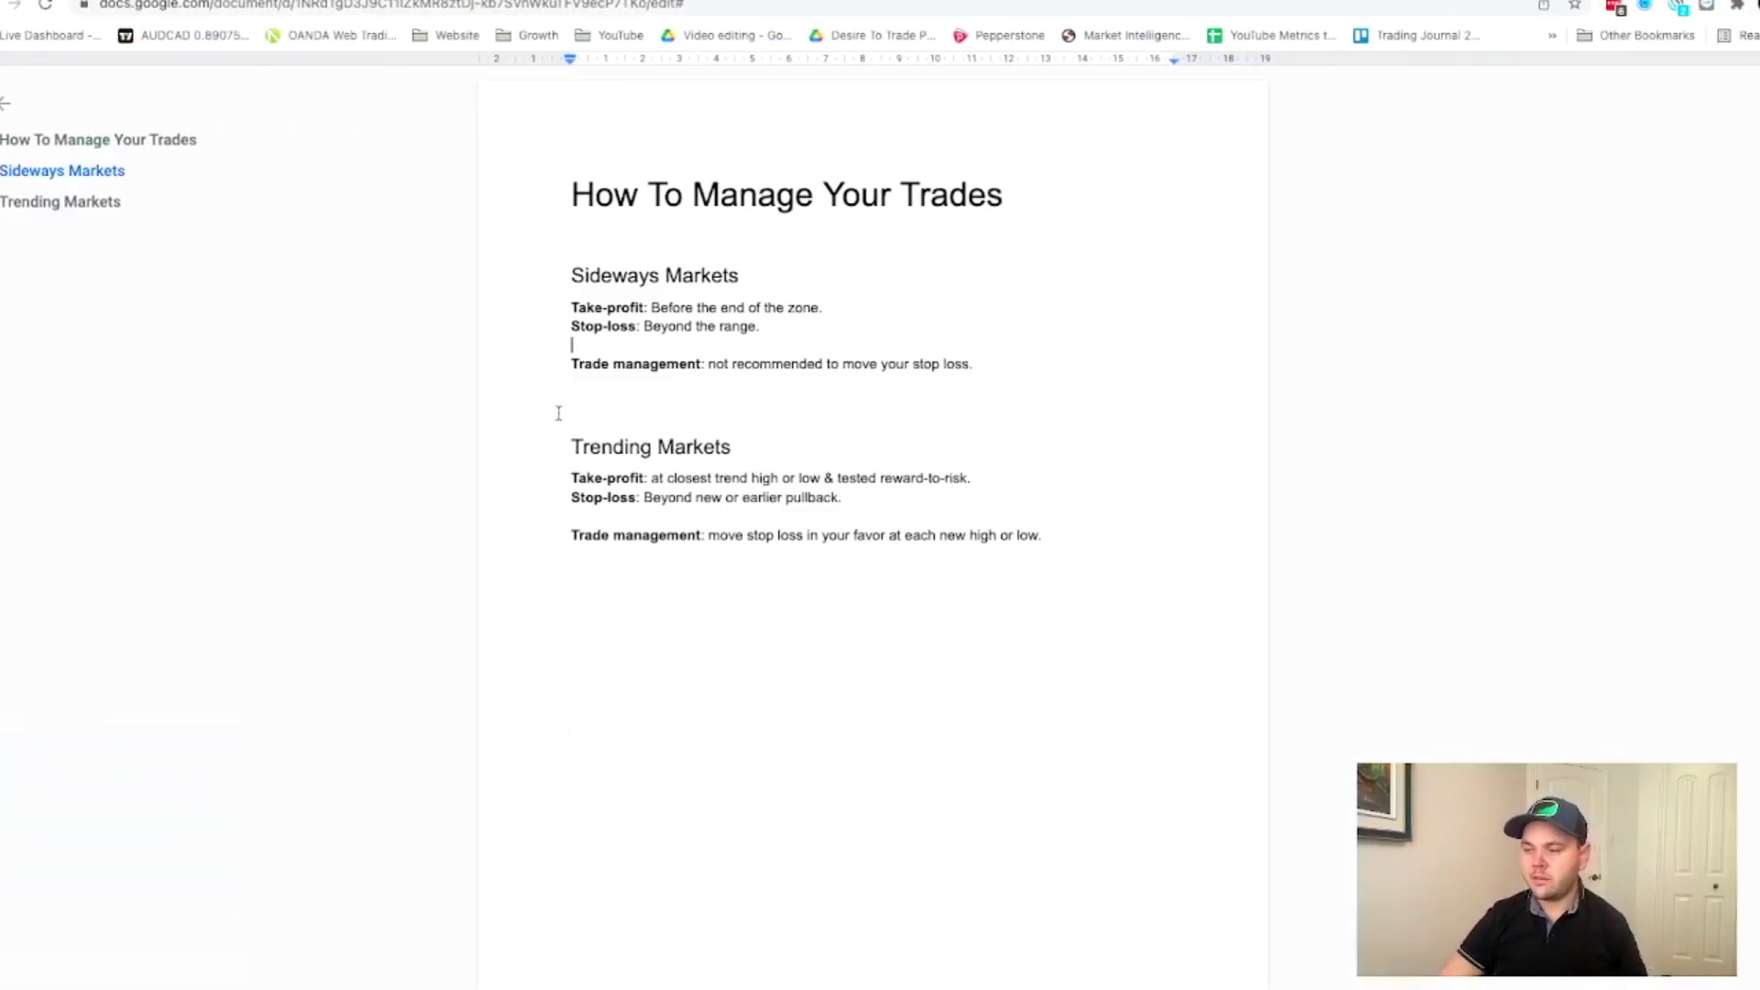
Step: In the Google Docs trade-management notes, highlight "at closest trend high or low" in the take-profit line under Trending Markets
scroll(743, 417, down, 1)
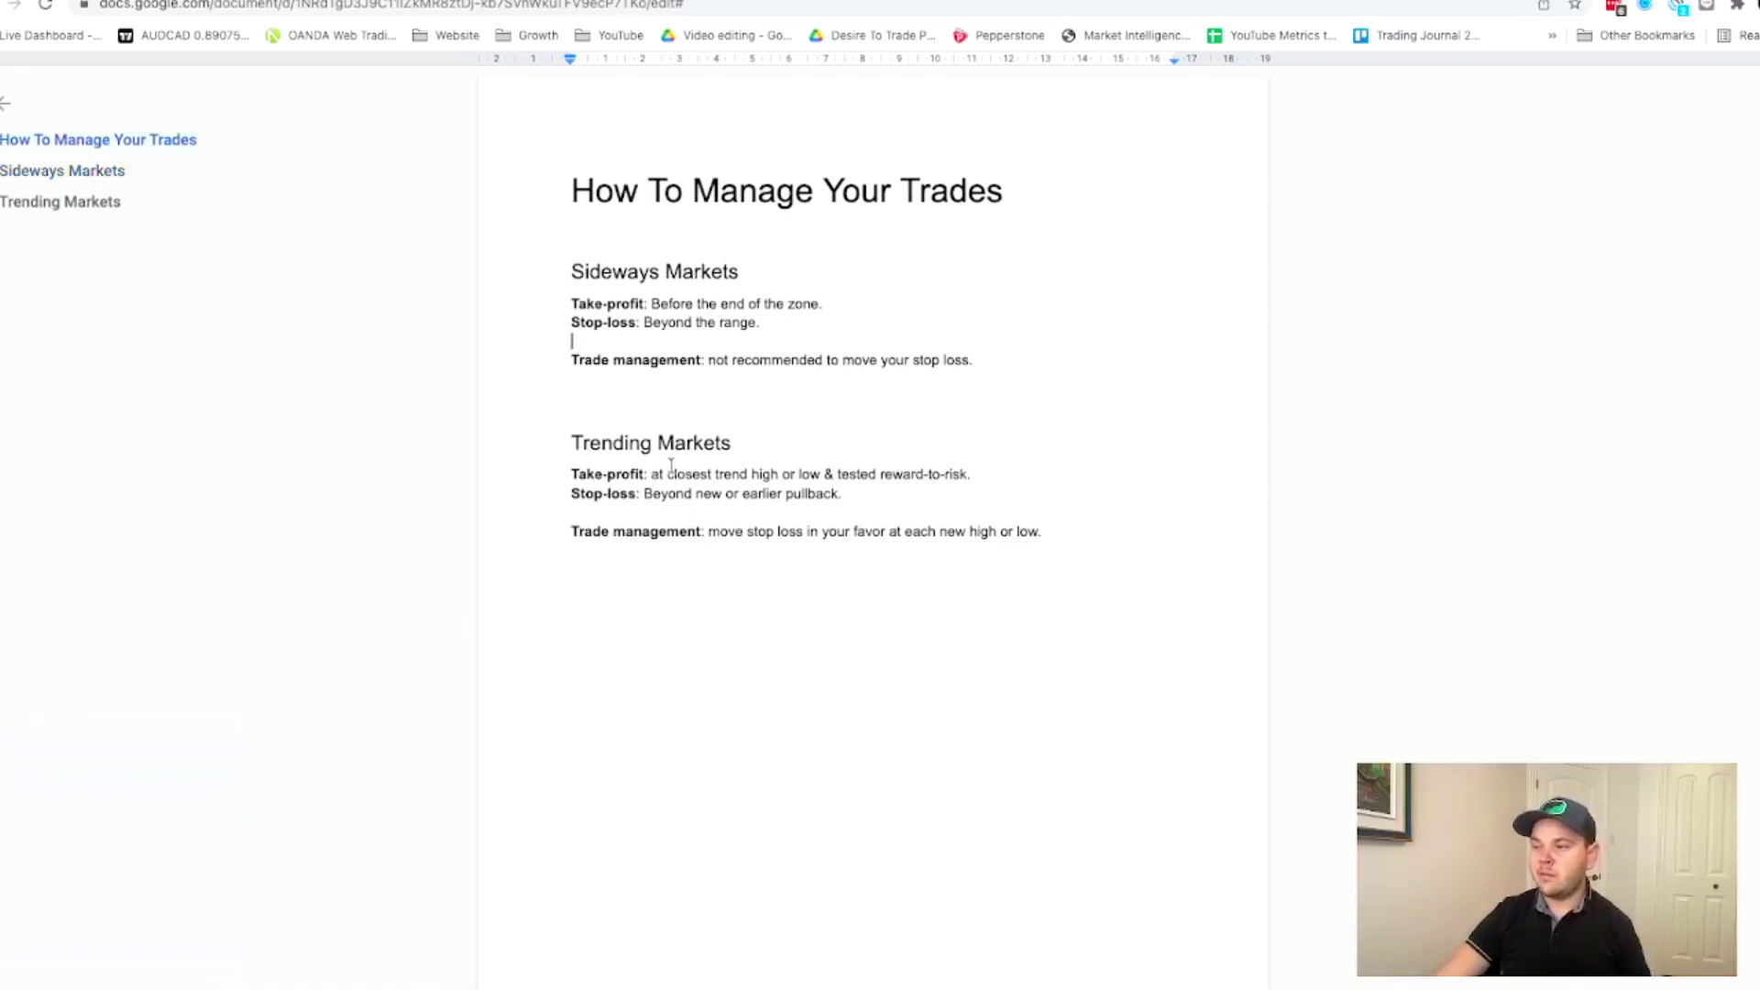
mouse_move(659, 474)
mouse_down()
mouse_move(828, 474)
mouse_move(648, 477)
mouse_up()
click(824, 474)
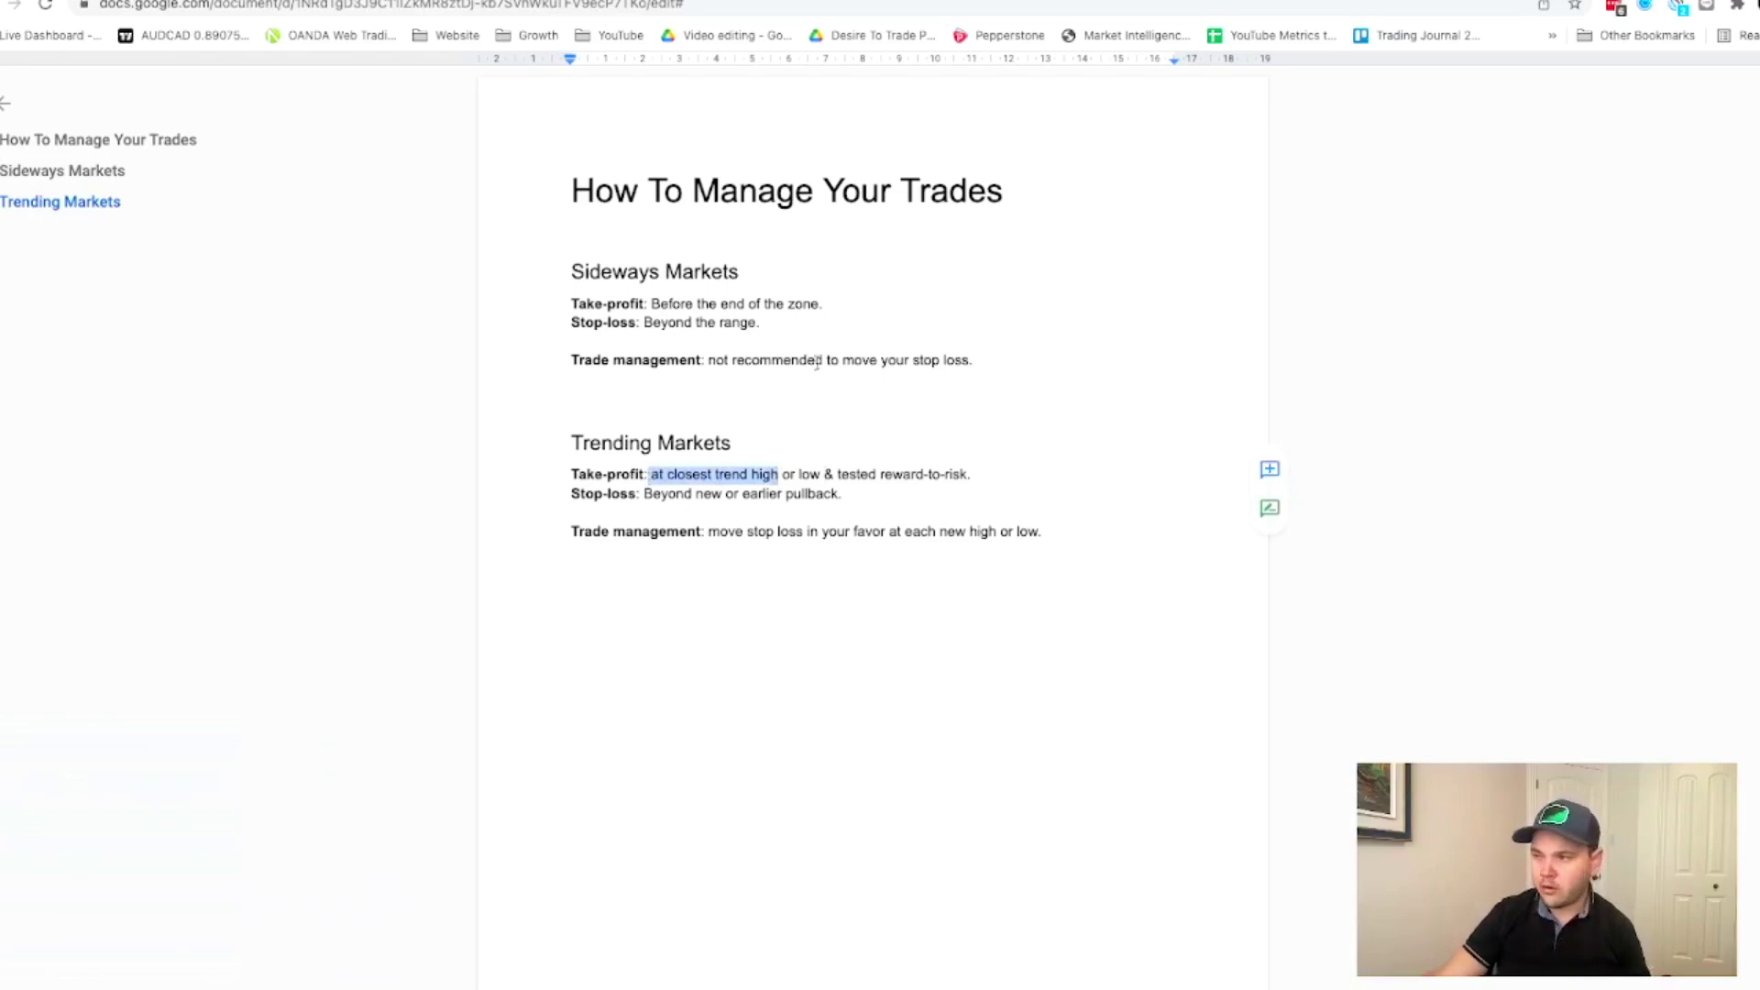
drag(824, 474, 649, 474)
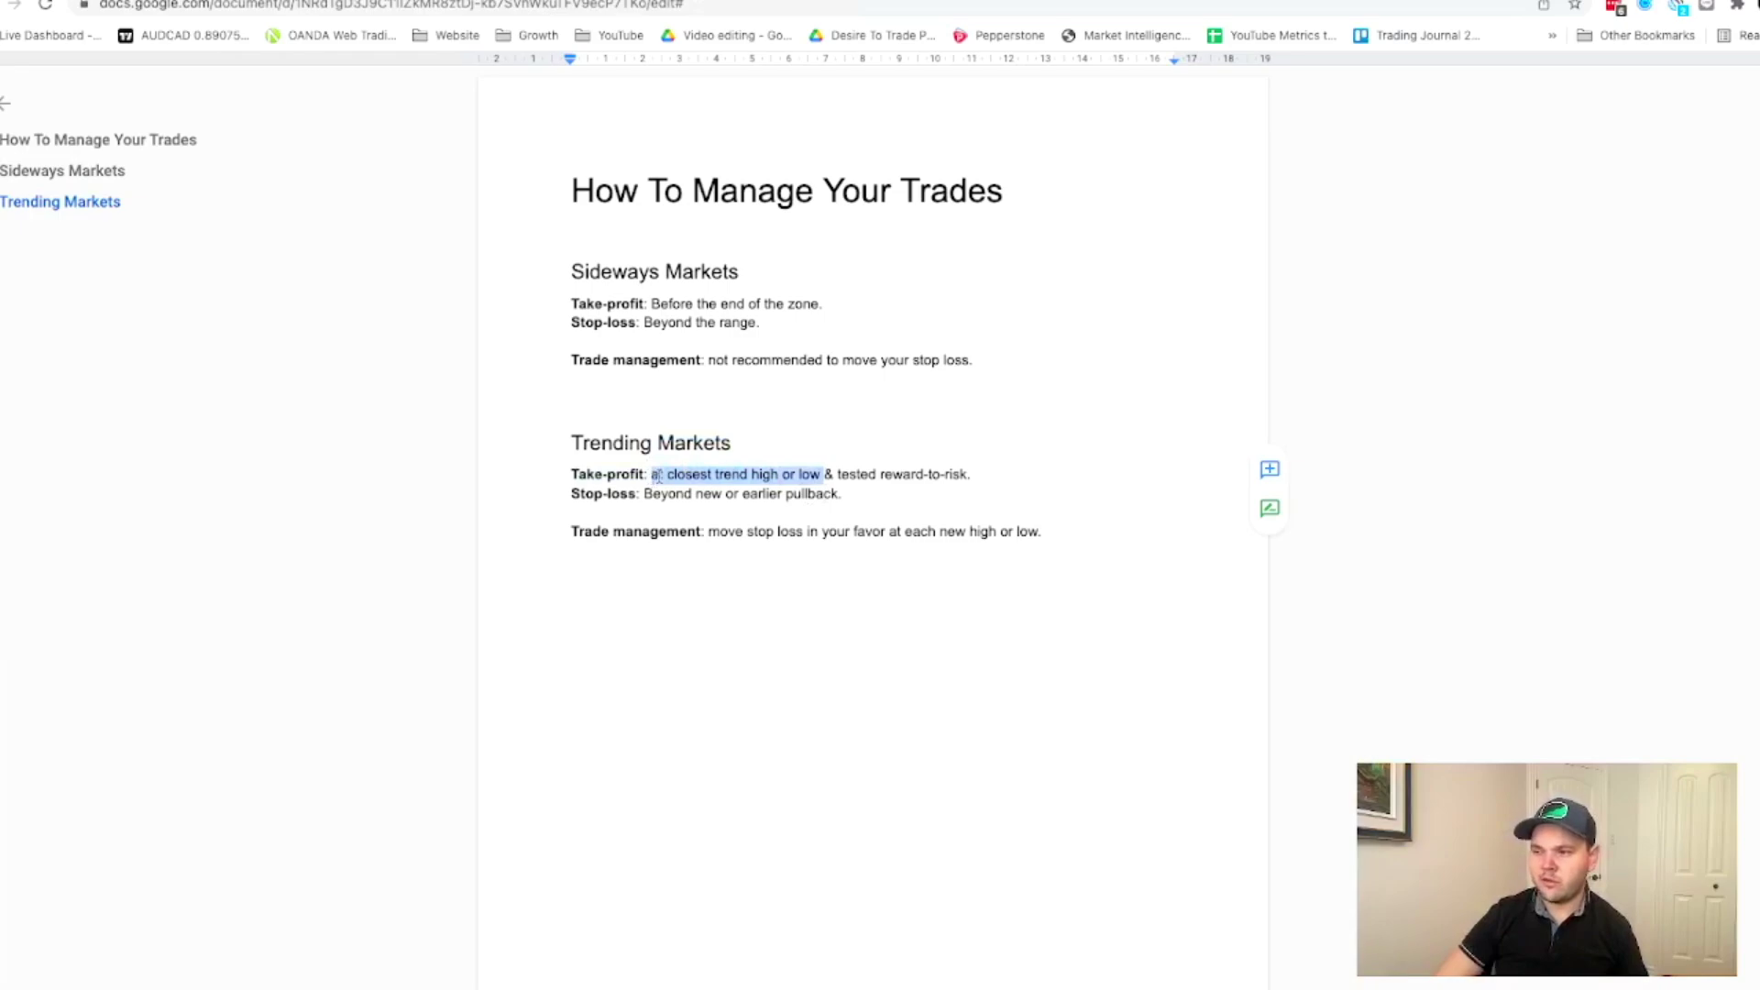
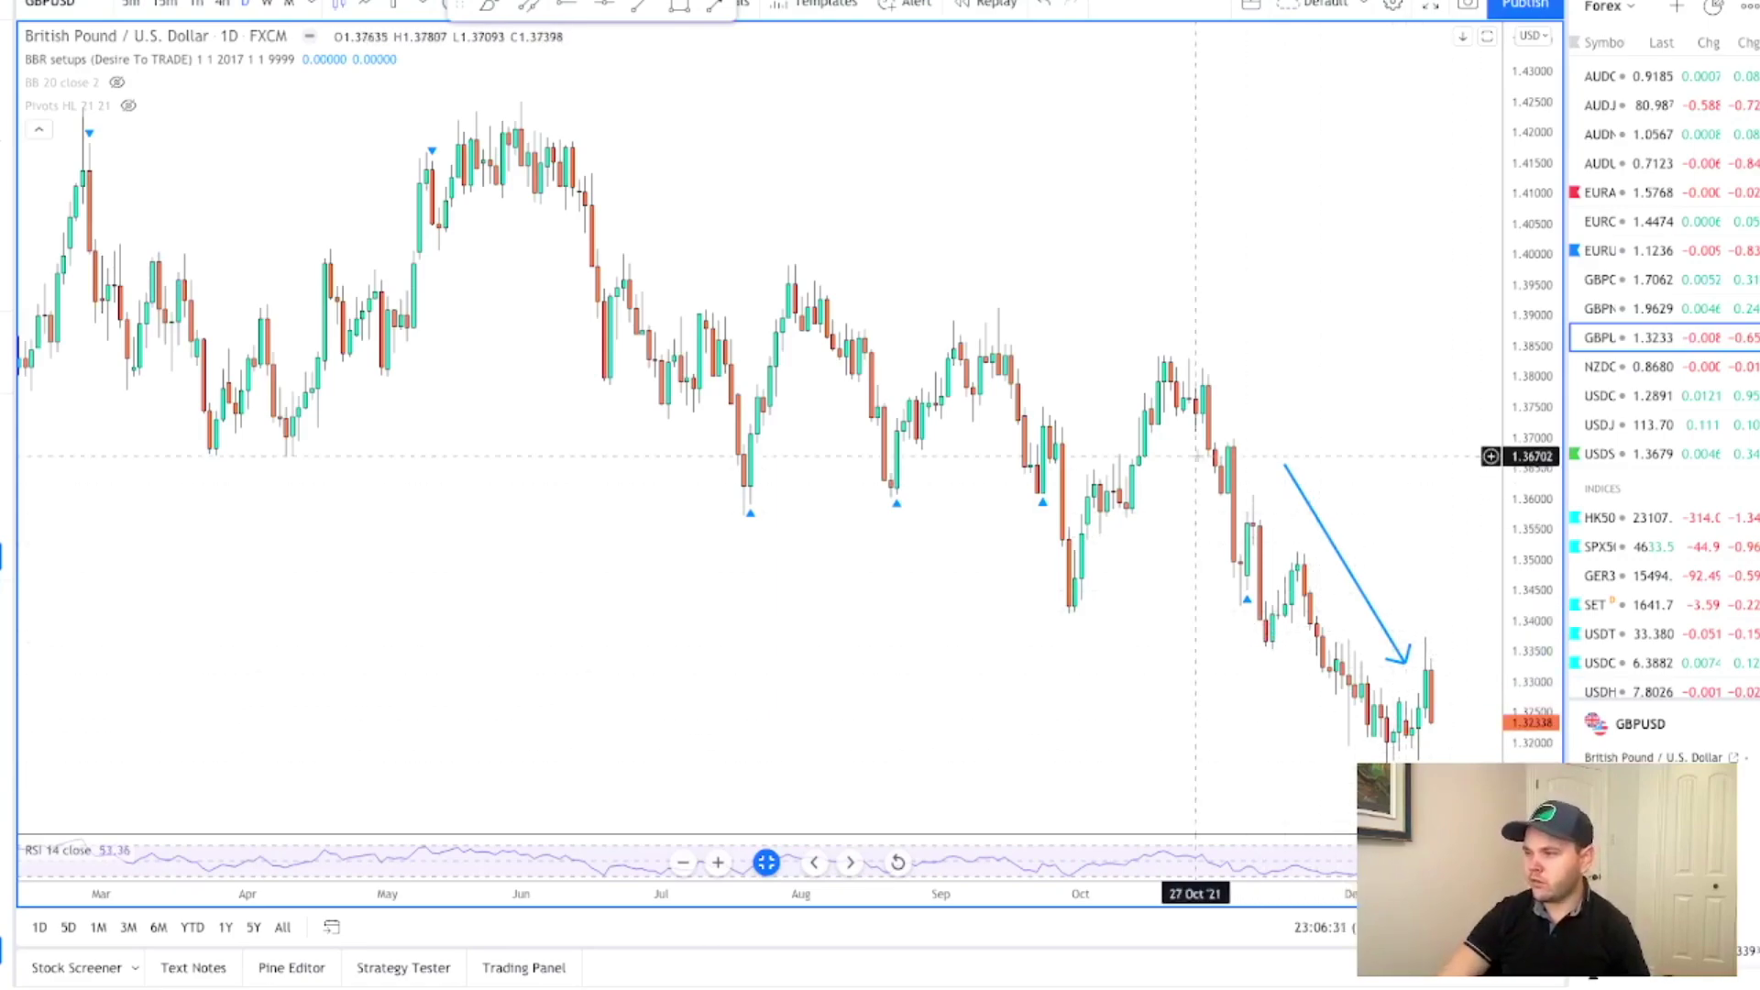
Step: Circle the November pullback and the latest mid-December pullback on the GBPUSD daily chart with the brush
scroll(1206, 577, down, 2)
scroll(1206, 578, up, 2)
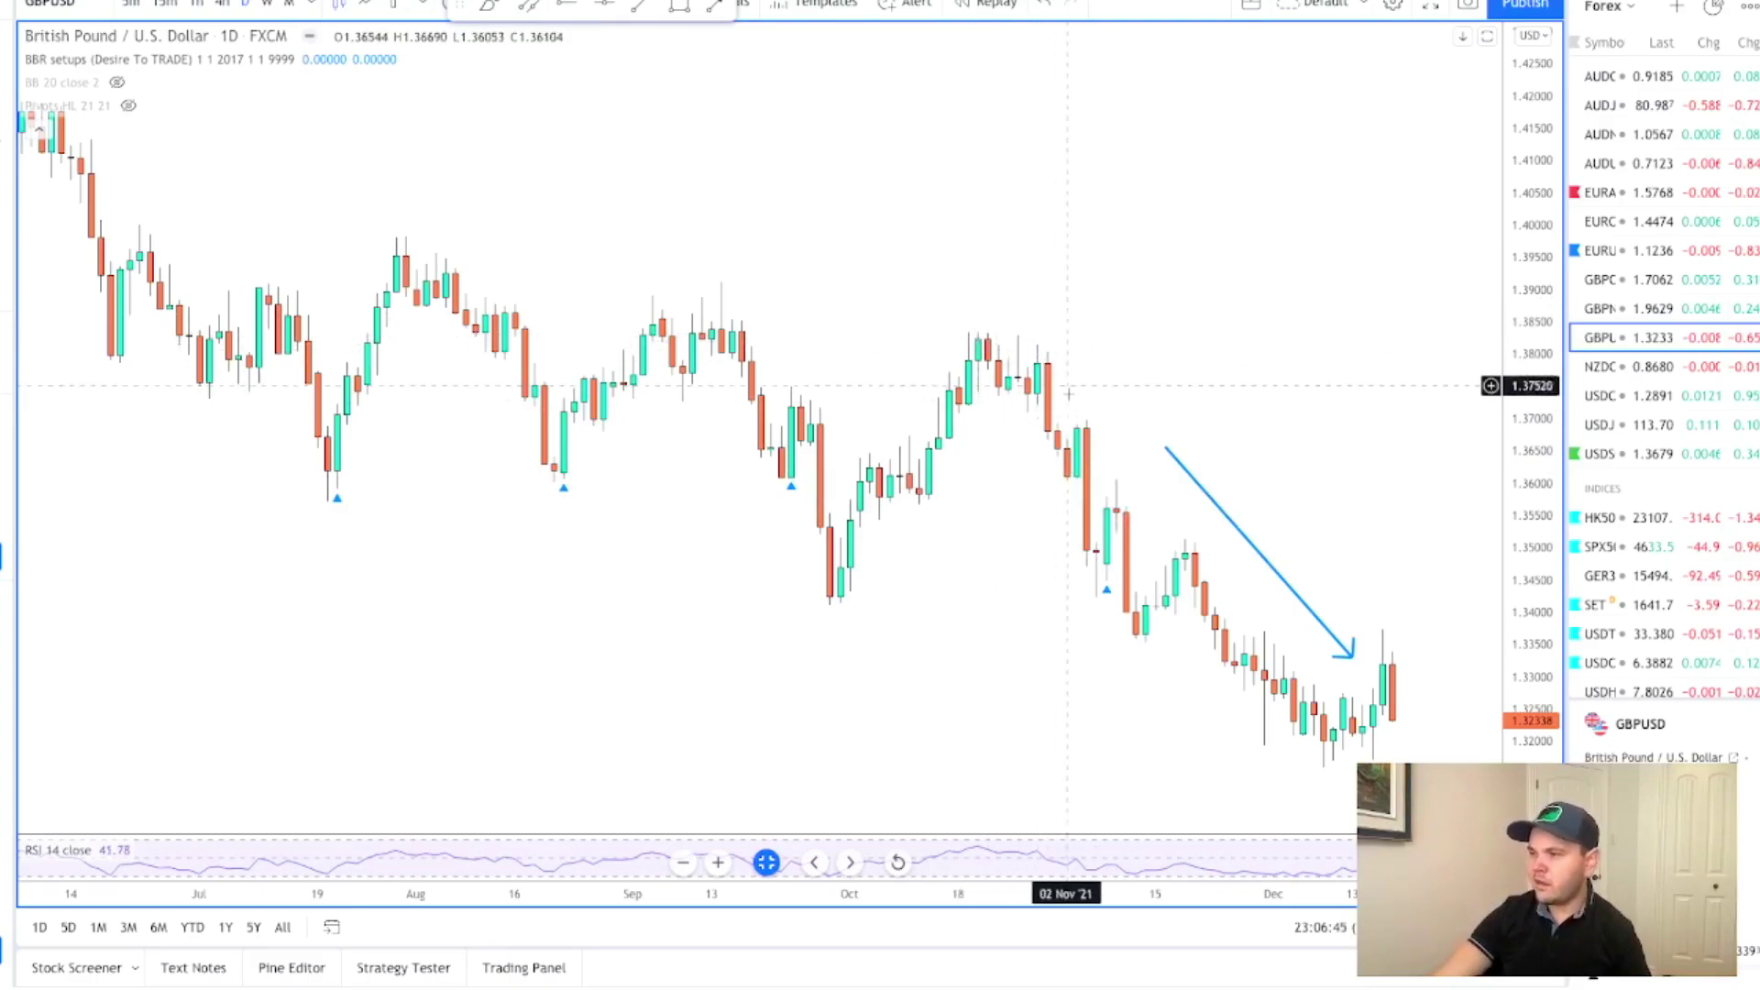
scroll(1128, 541, up, 1)
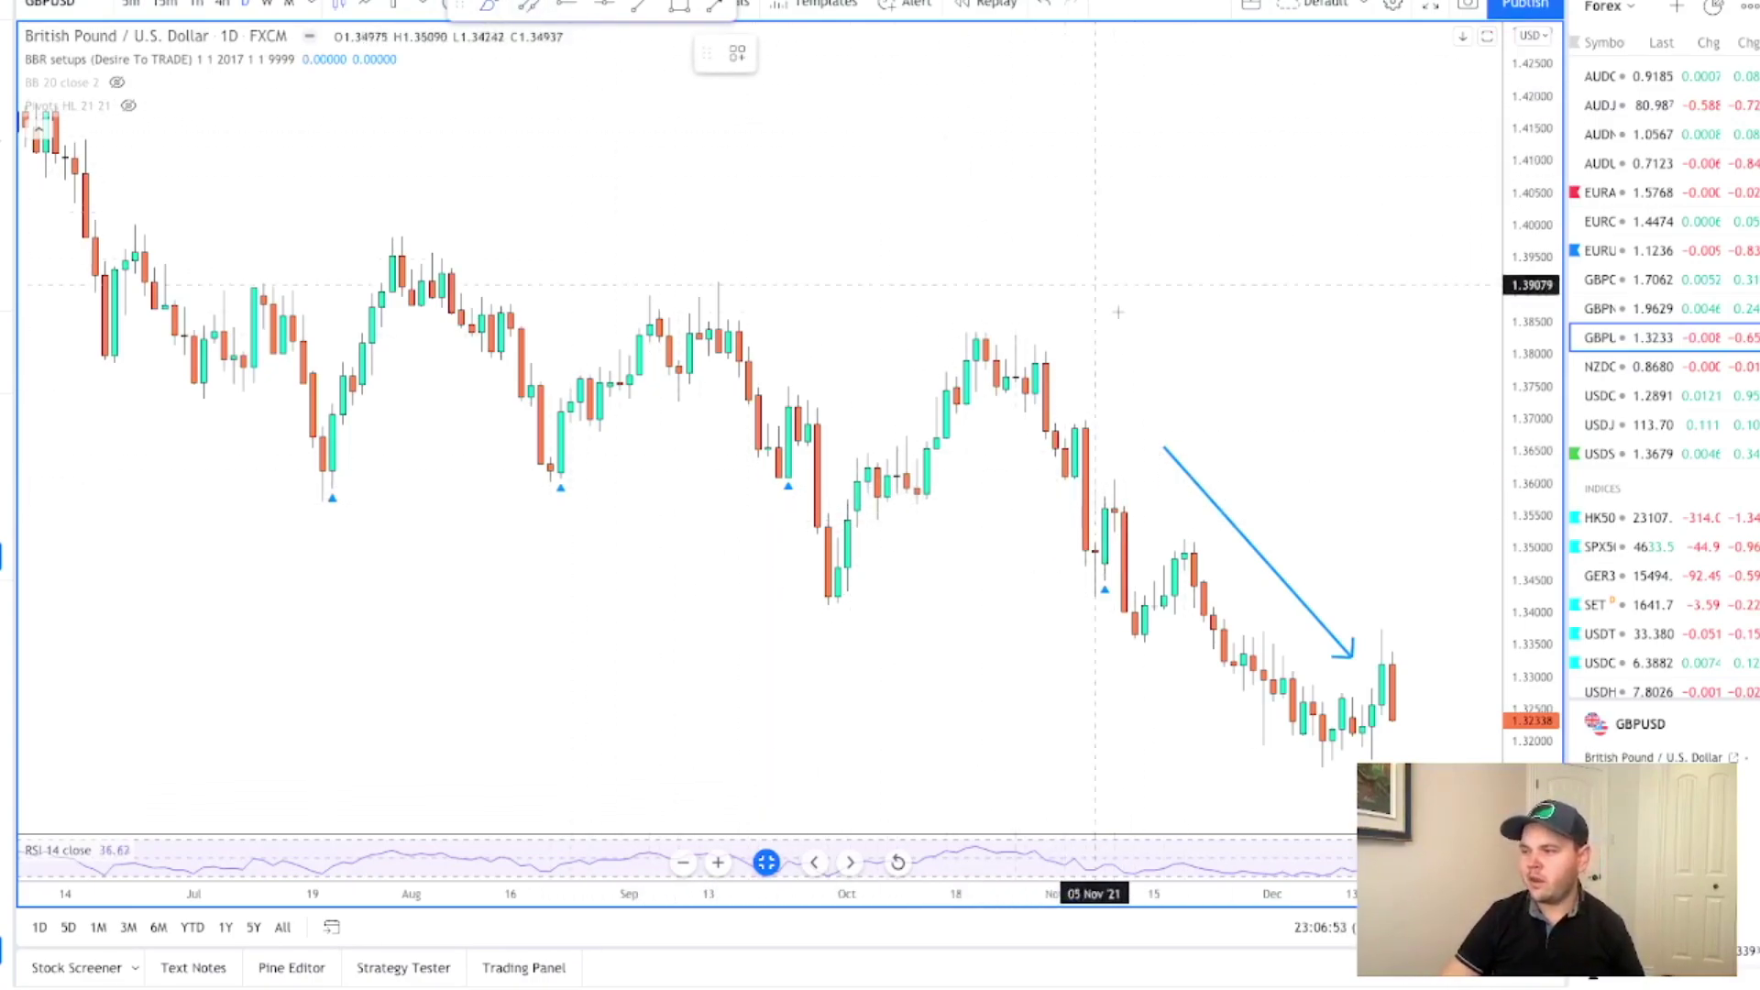
mouse_move(1208, 523)
mouse_down()
mouse_move(1142, 573)
mouse_move(1233, 573)
mouse_move(1156, 539)
mouse_up()
mouse_move(1399, 650)
mouse_down()
mouse_move(1367, 701)
mouse_move(1409, 656)
mouse_up()
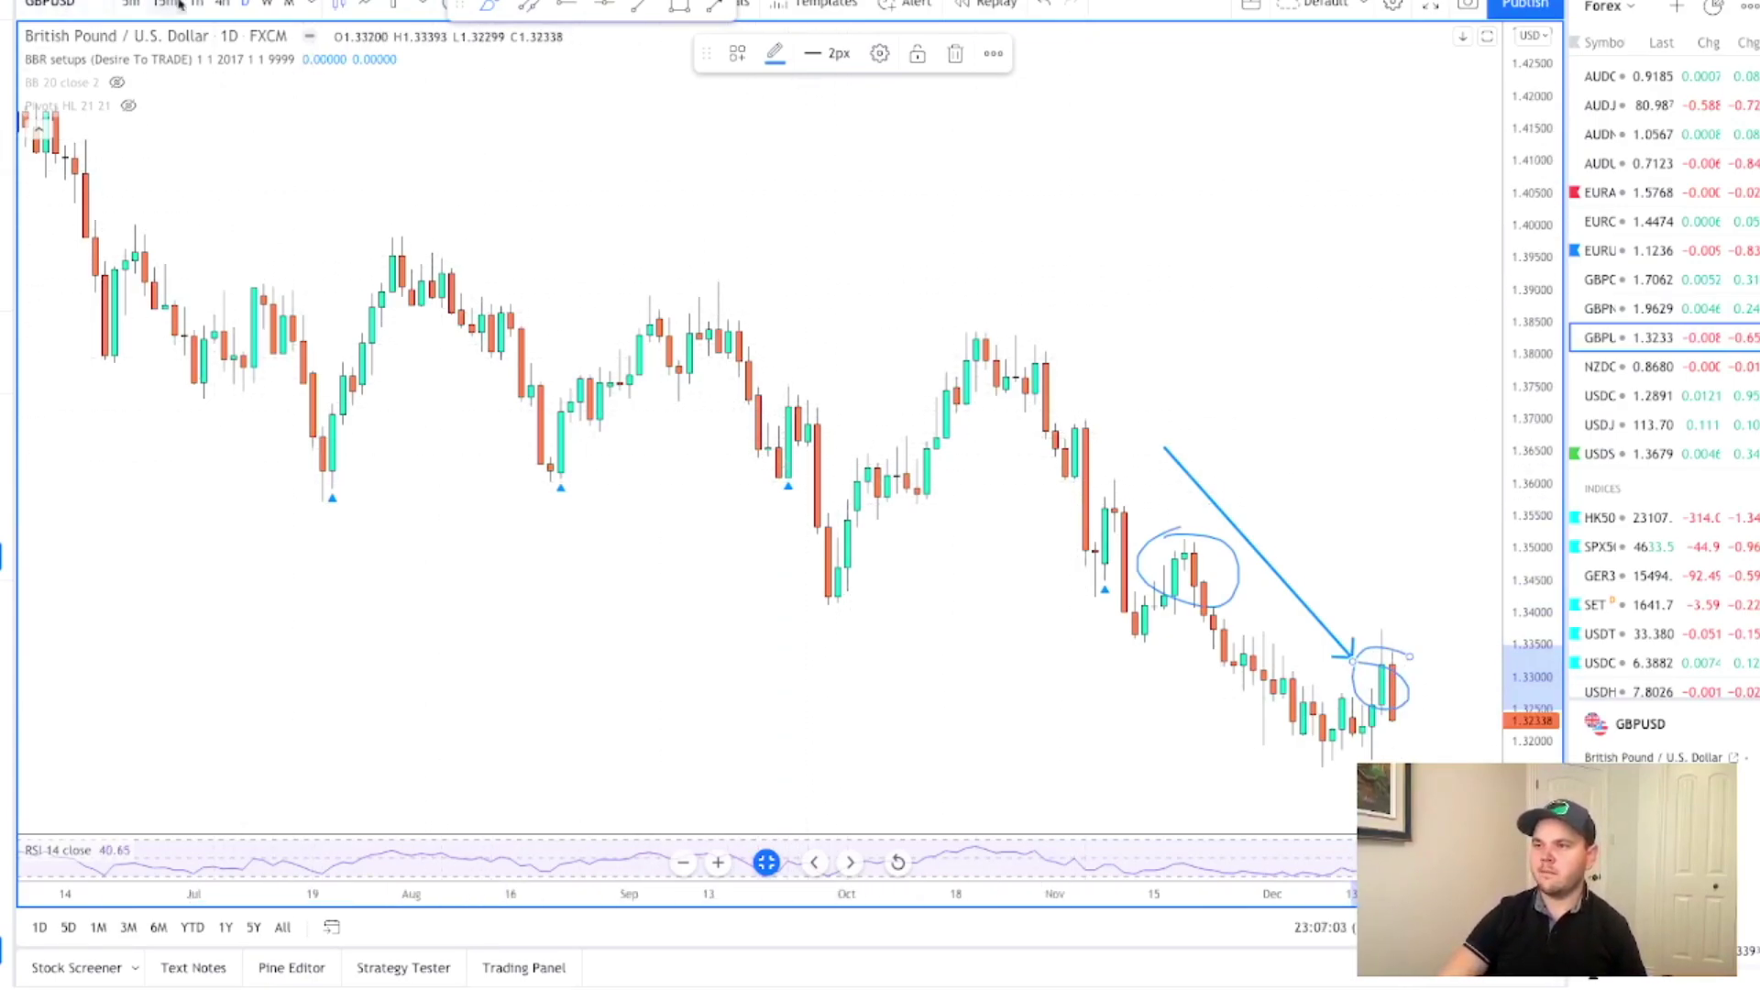
Step: Switch GBPUSD to the 4-hour timeframe and place a short position in the circled November pullback with entry at 1.34665
click(223, 4)
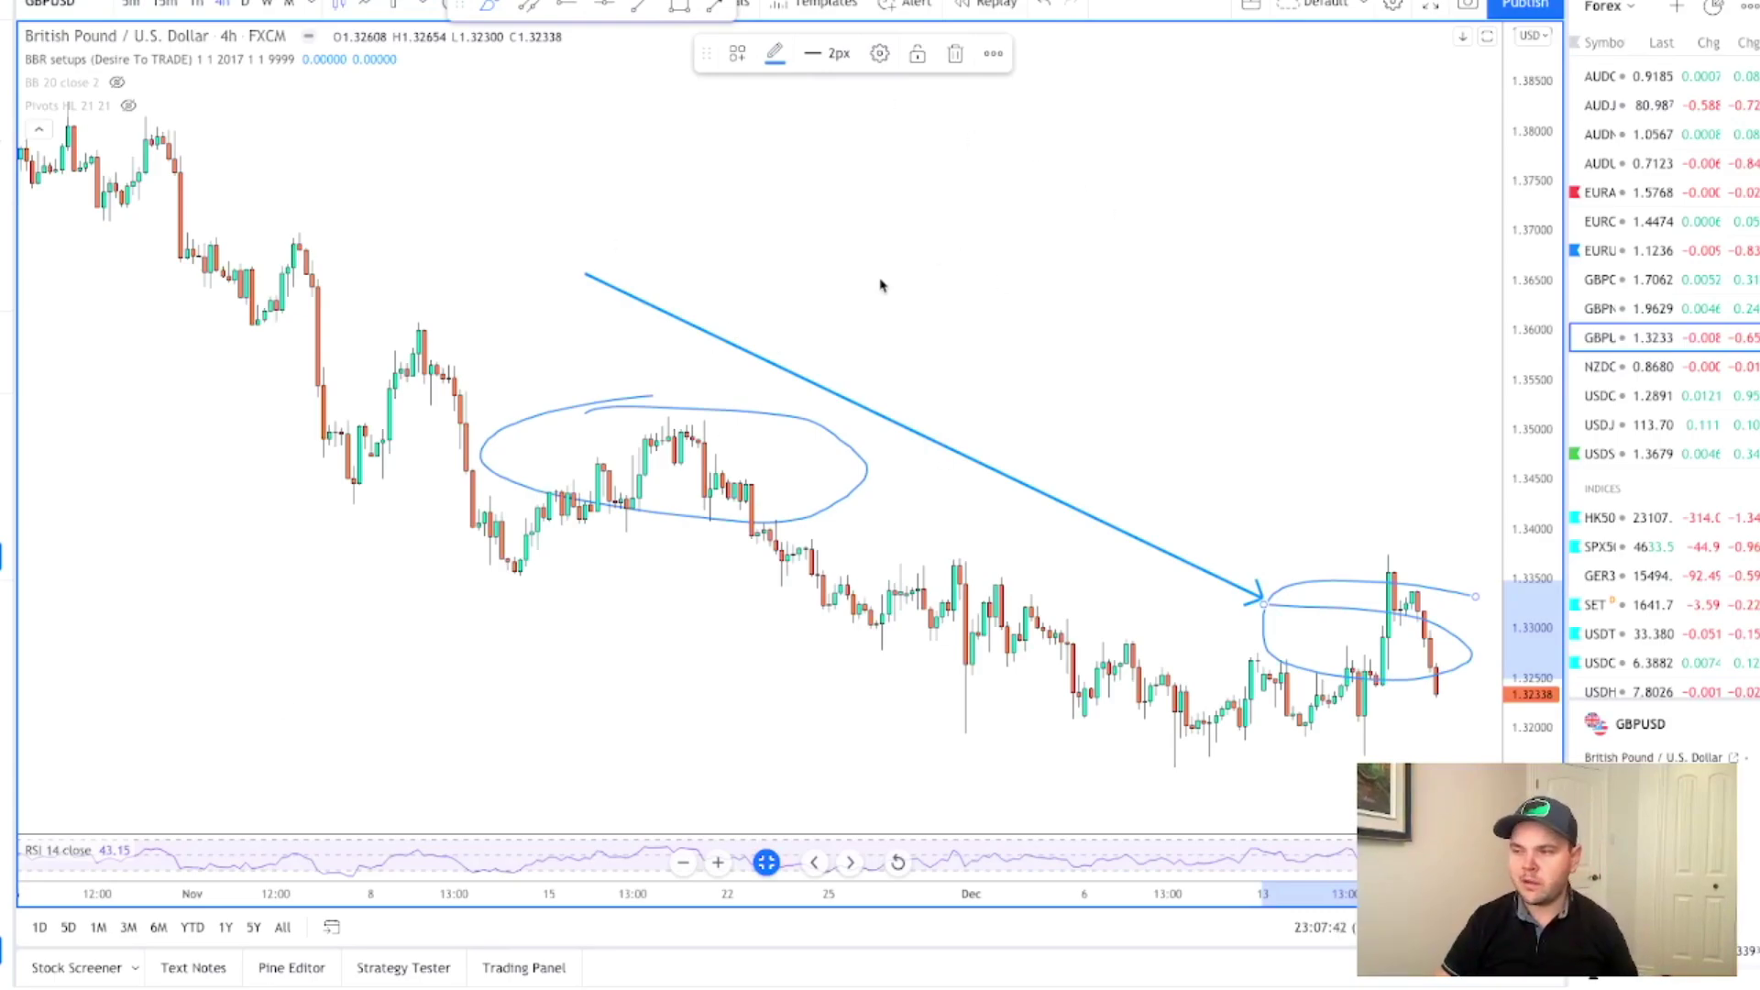
scroll(561, 472, up, 3)
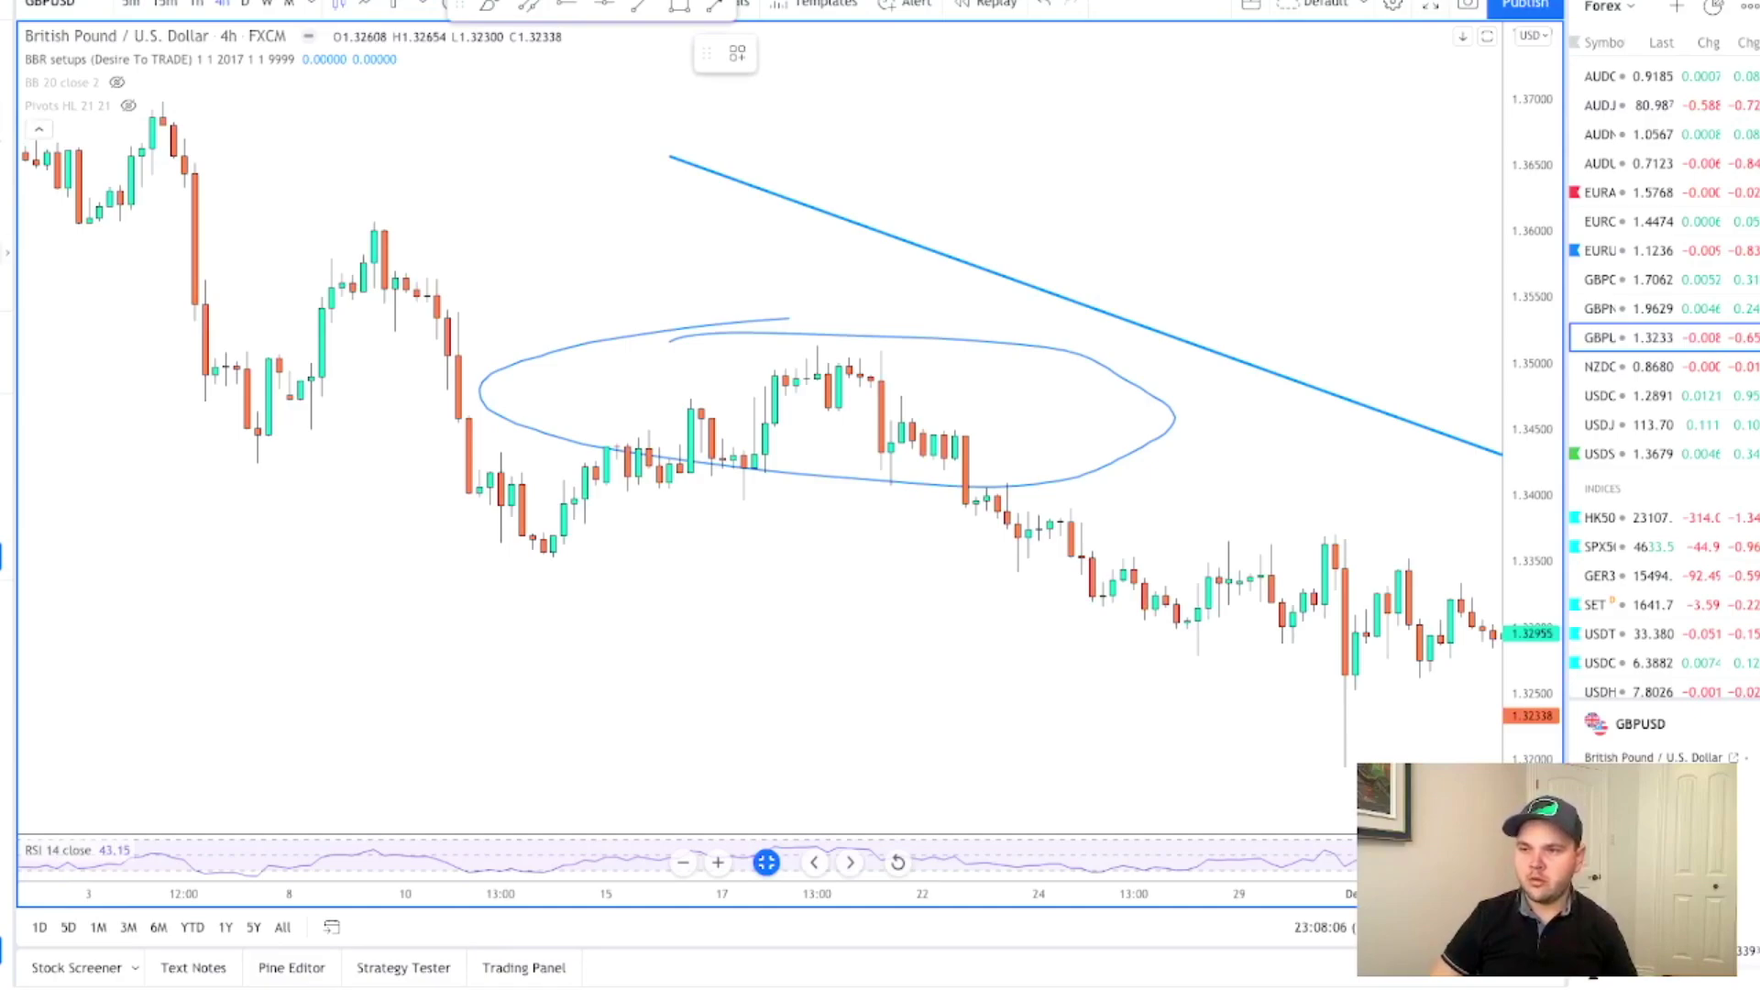
click(7, 255)
click(82, 256)
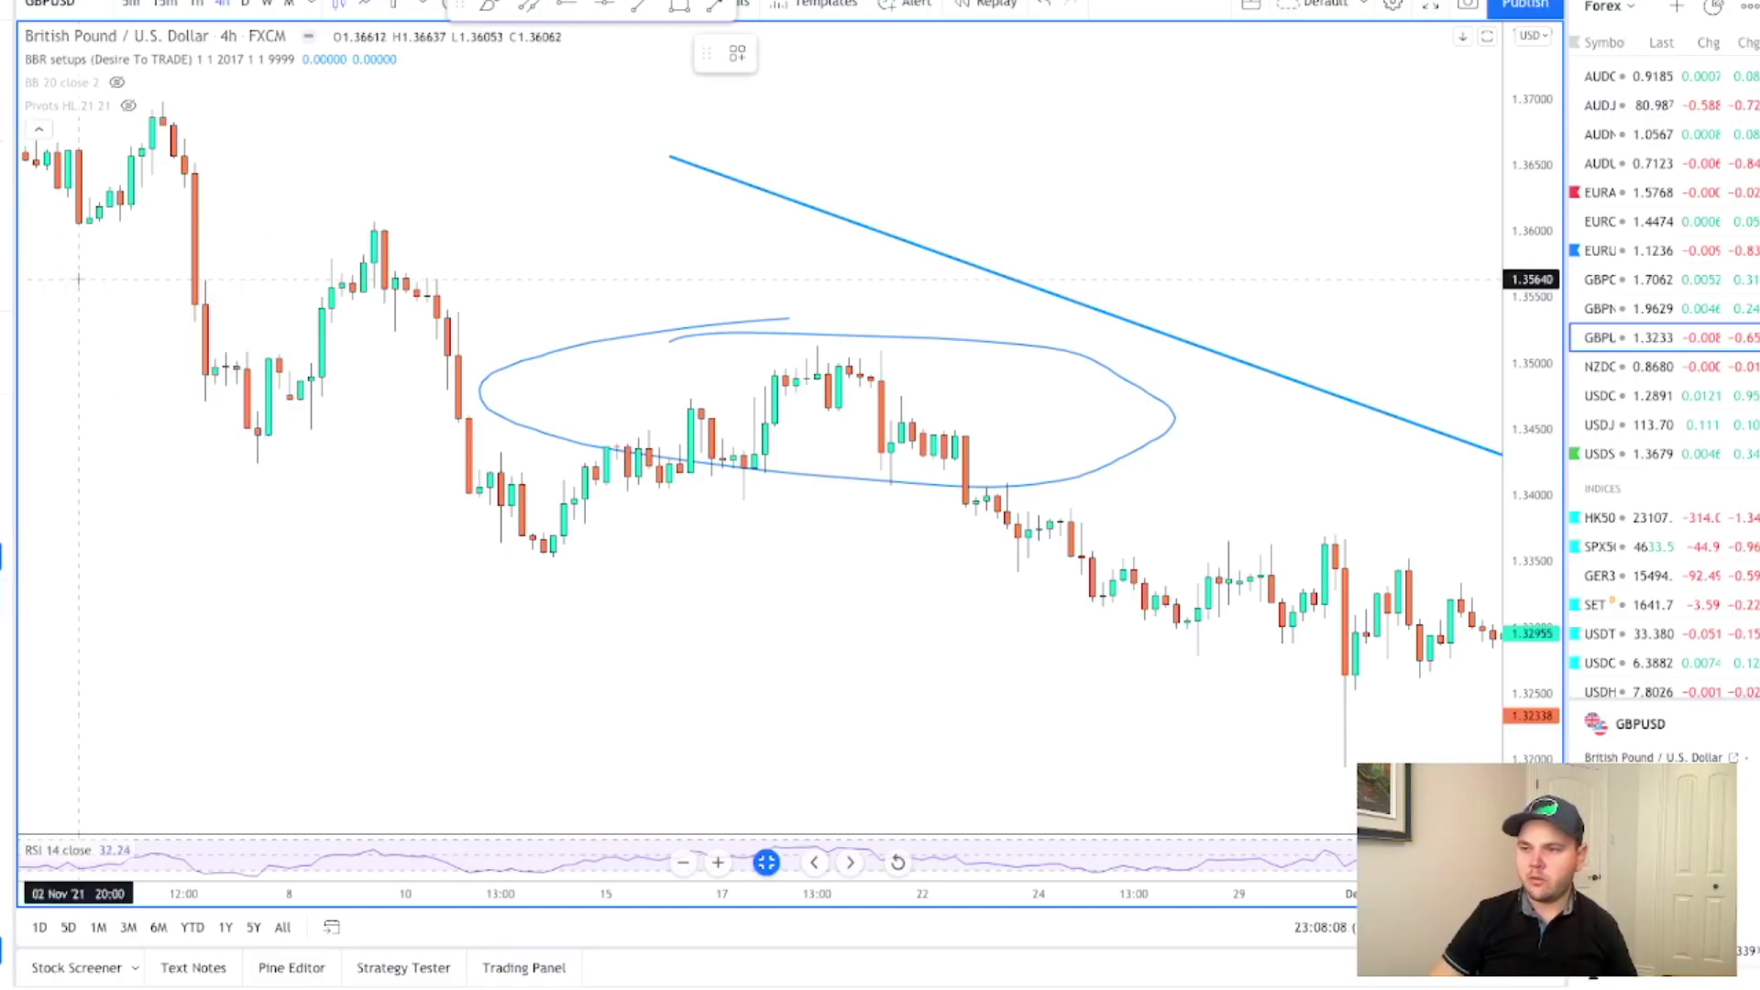
click(827, 407)
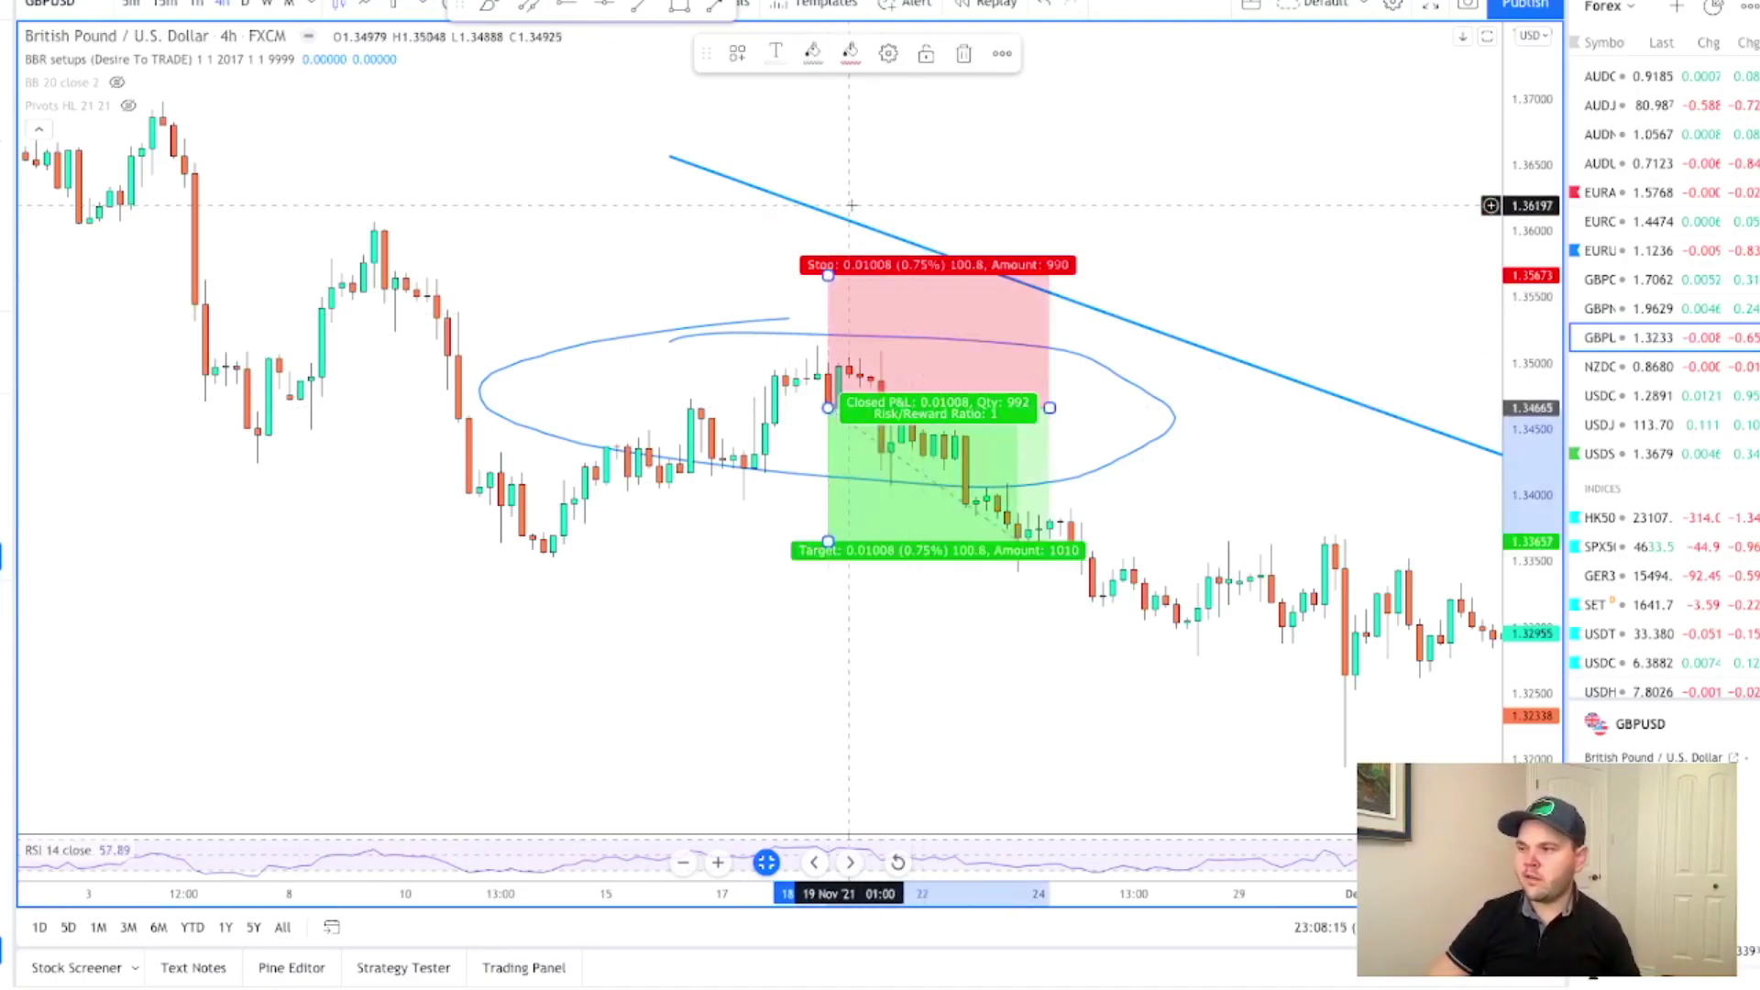
Step: Try the short position's stop at 1.35171 just above the pullback, and raise it to 1.36094 above the earlier November swing high
drag(829, 276, 828, 342)
click(639, 328)
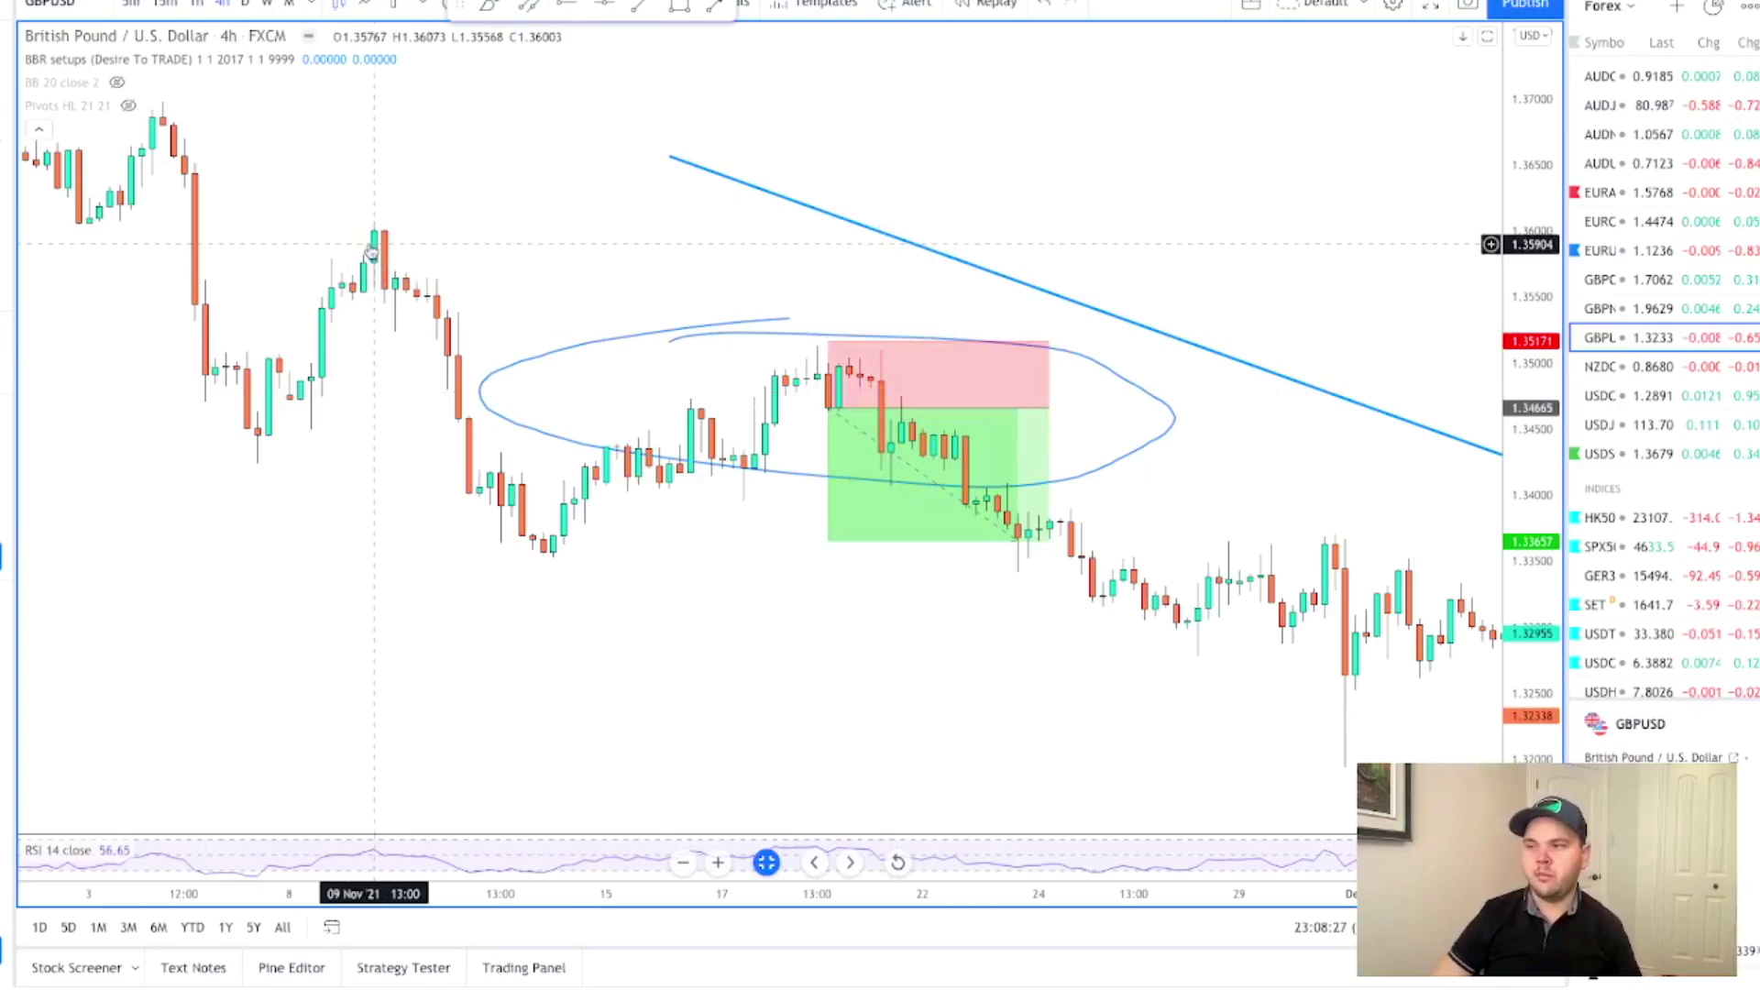
drag(828, 342, 827, 218)
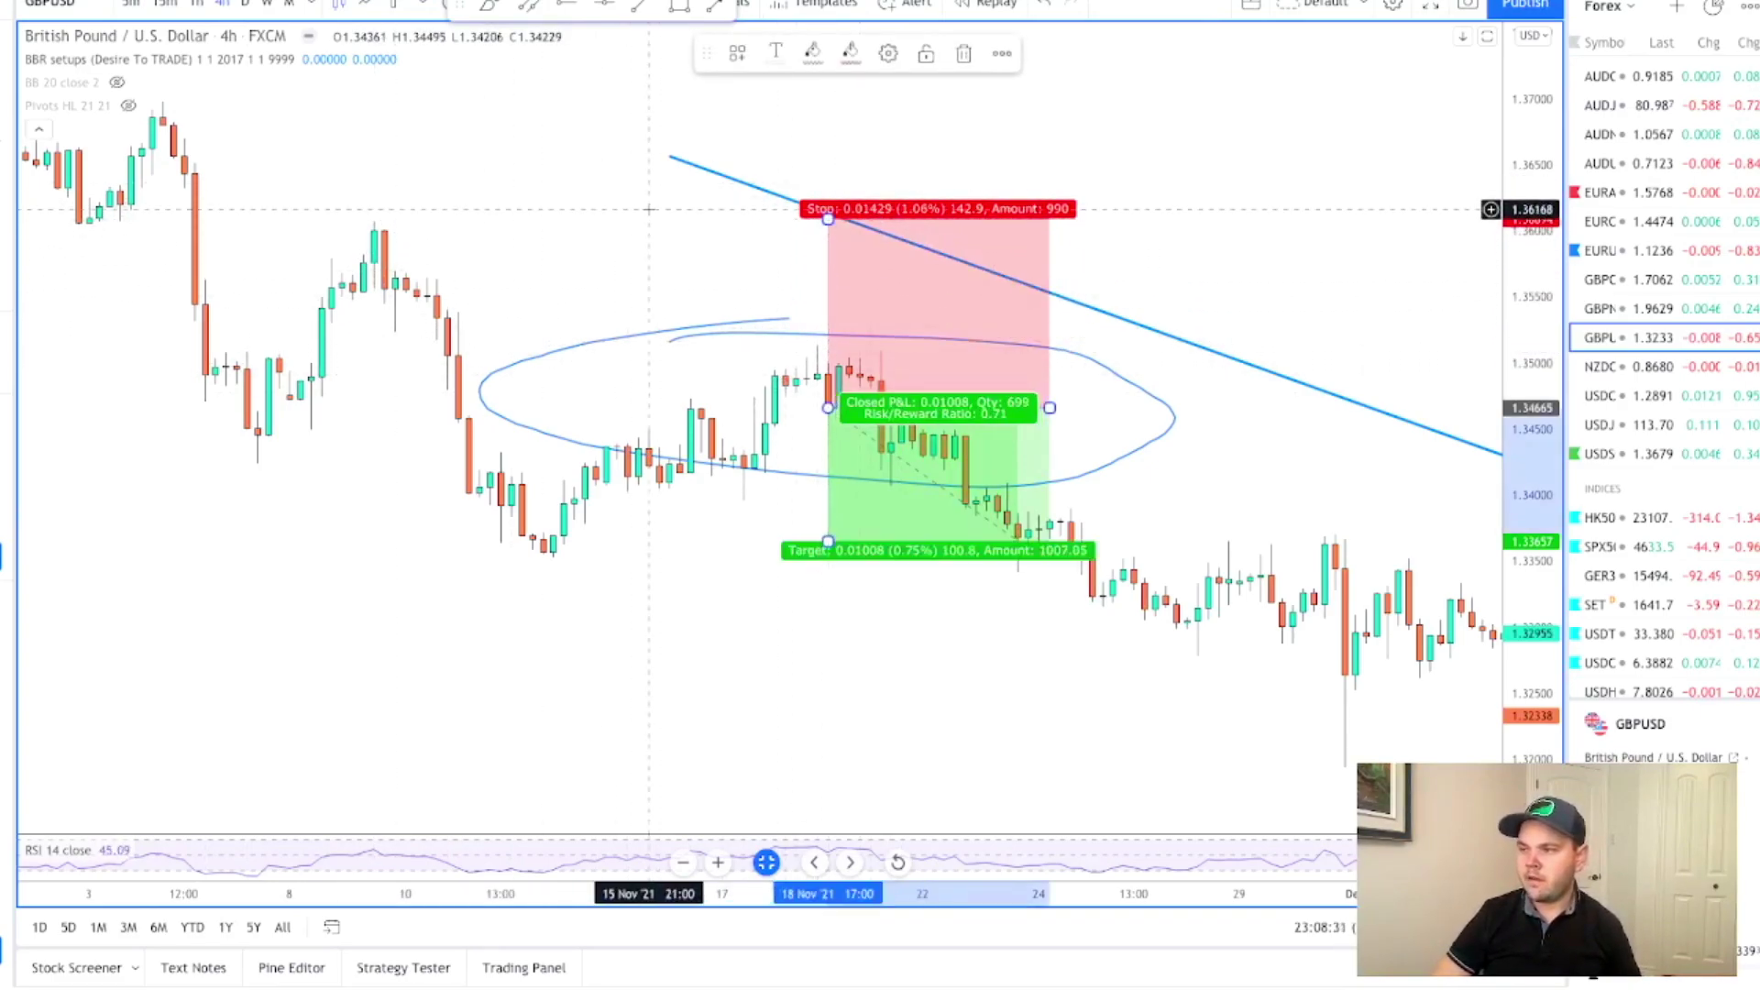
Step: Lower the GBPUSD short position's target to give a risk/reward ratio of 3
scroll(891, 453, up, 2)
scroll(891, 458, down, 3)
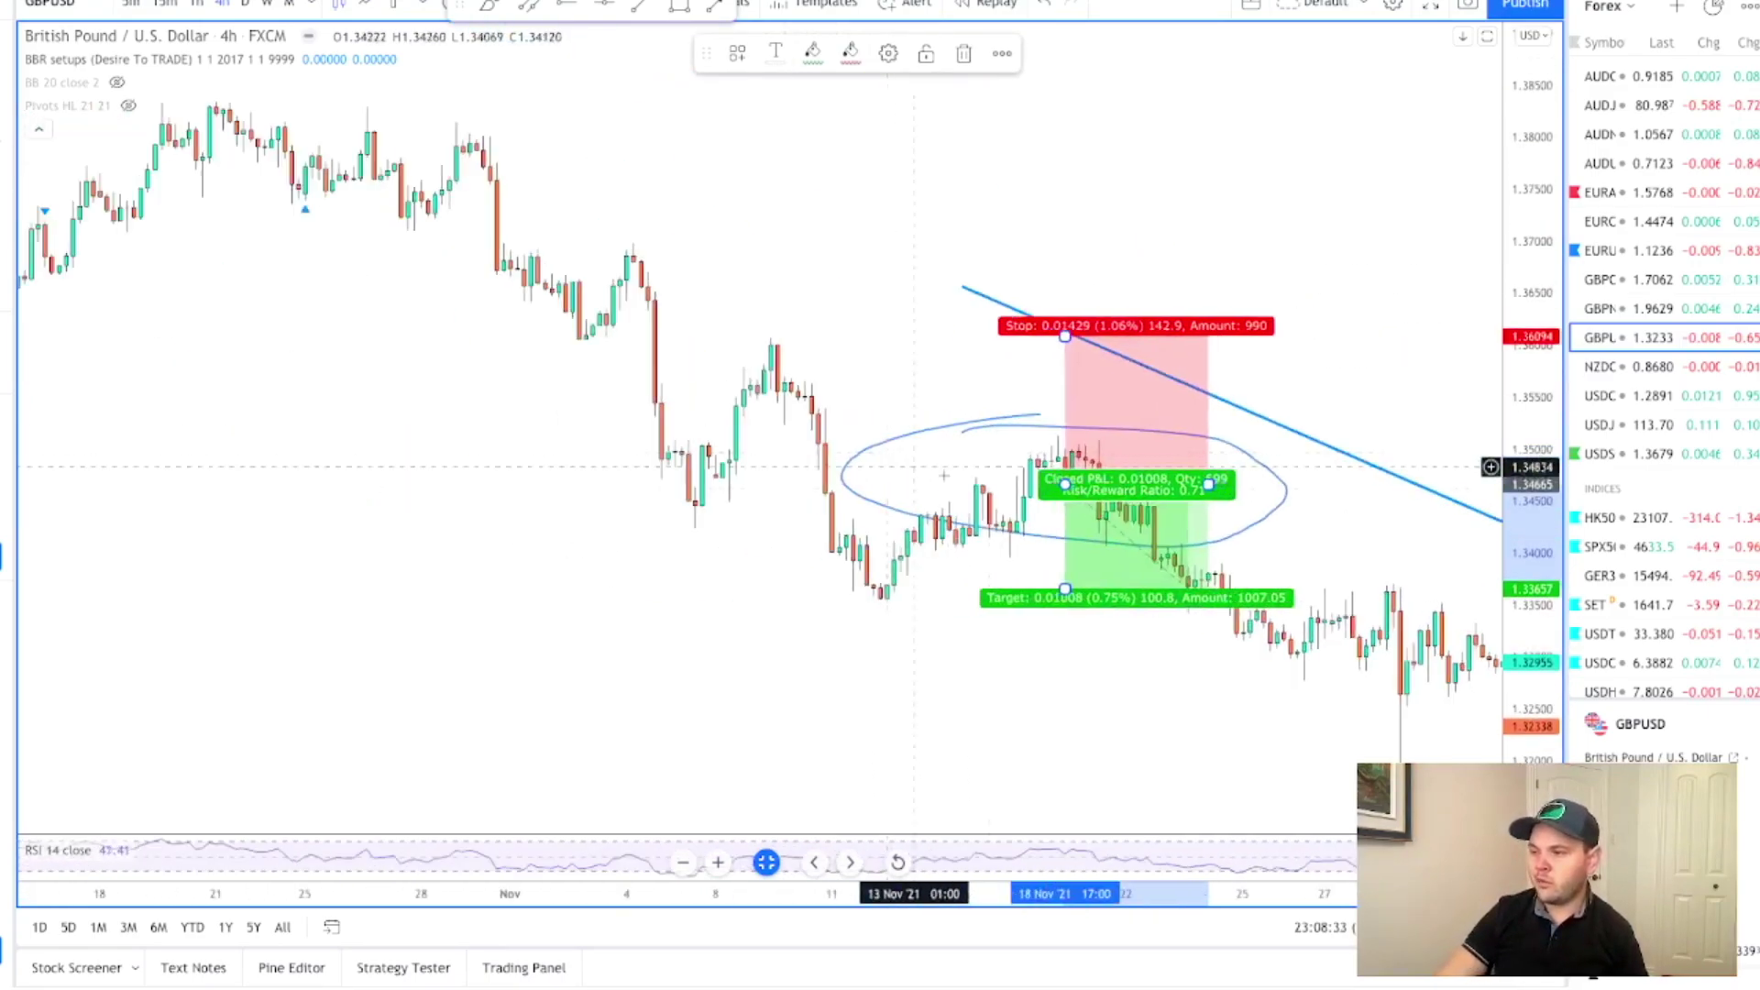
drag(1054, 665, 477, 642)
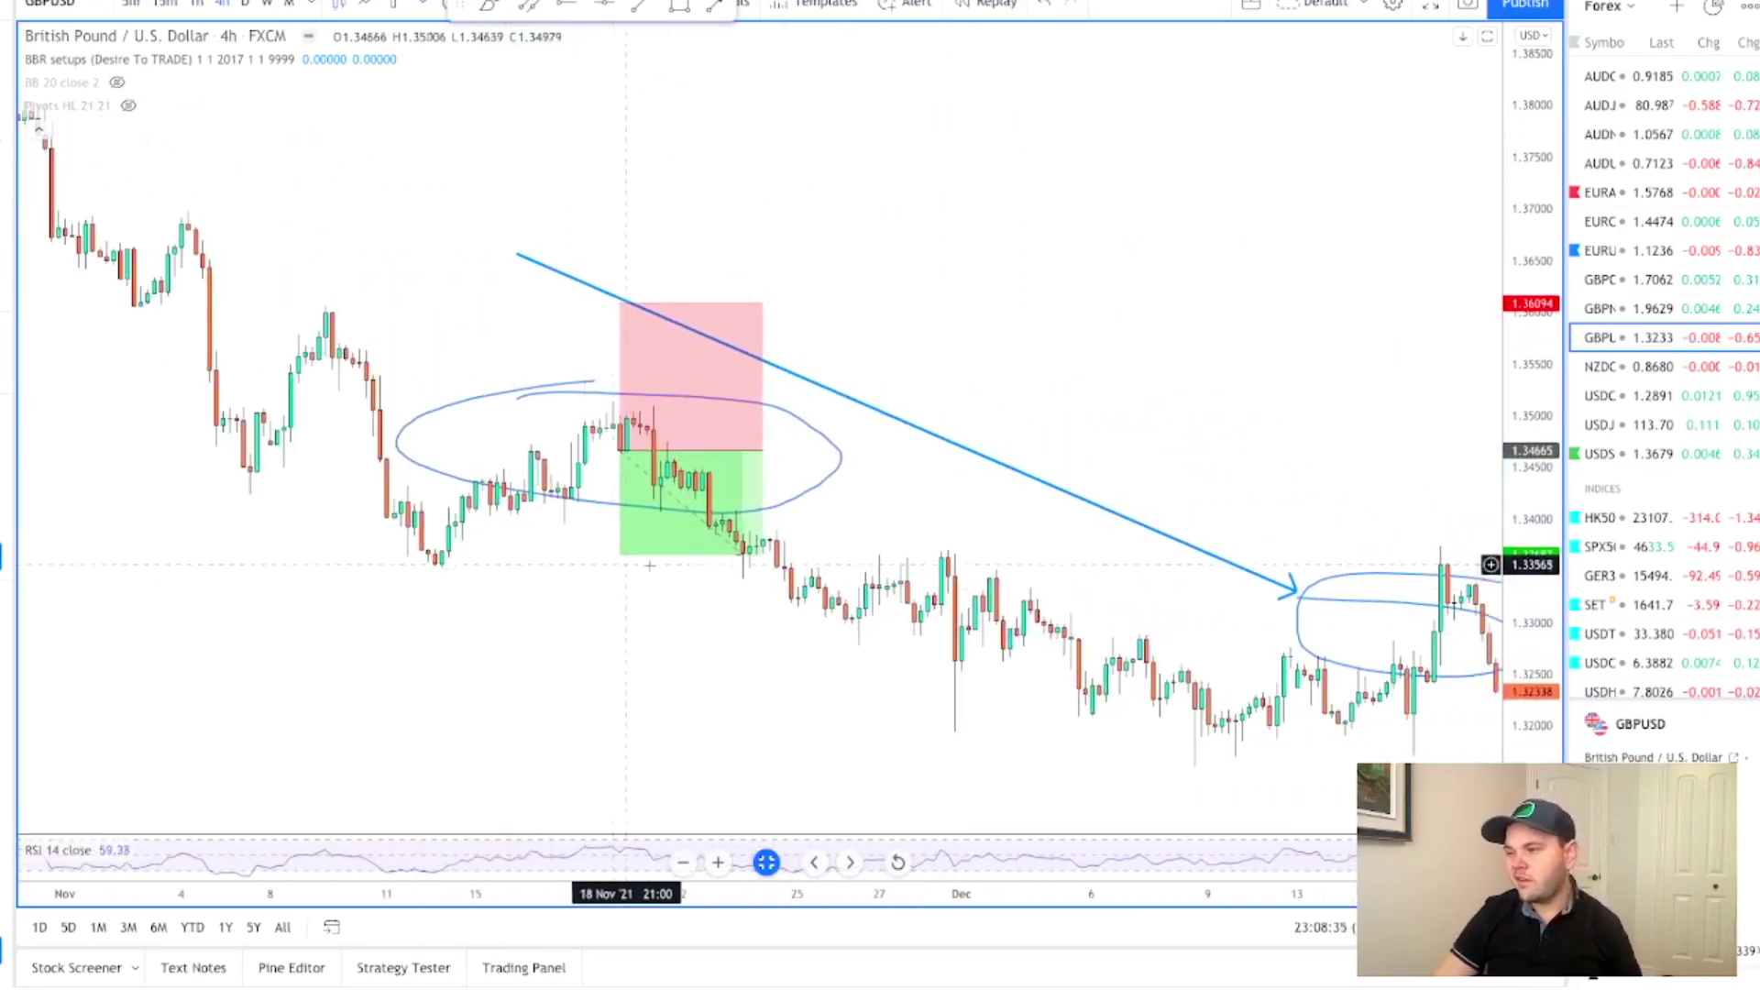
mouse_move(644, 573)
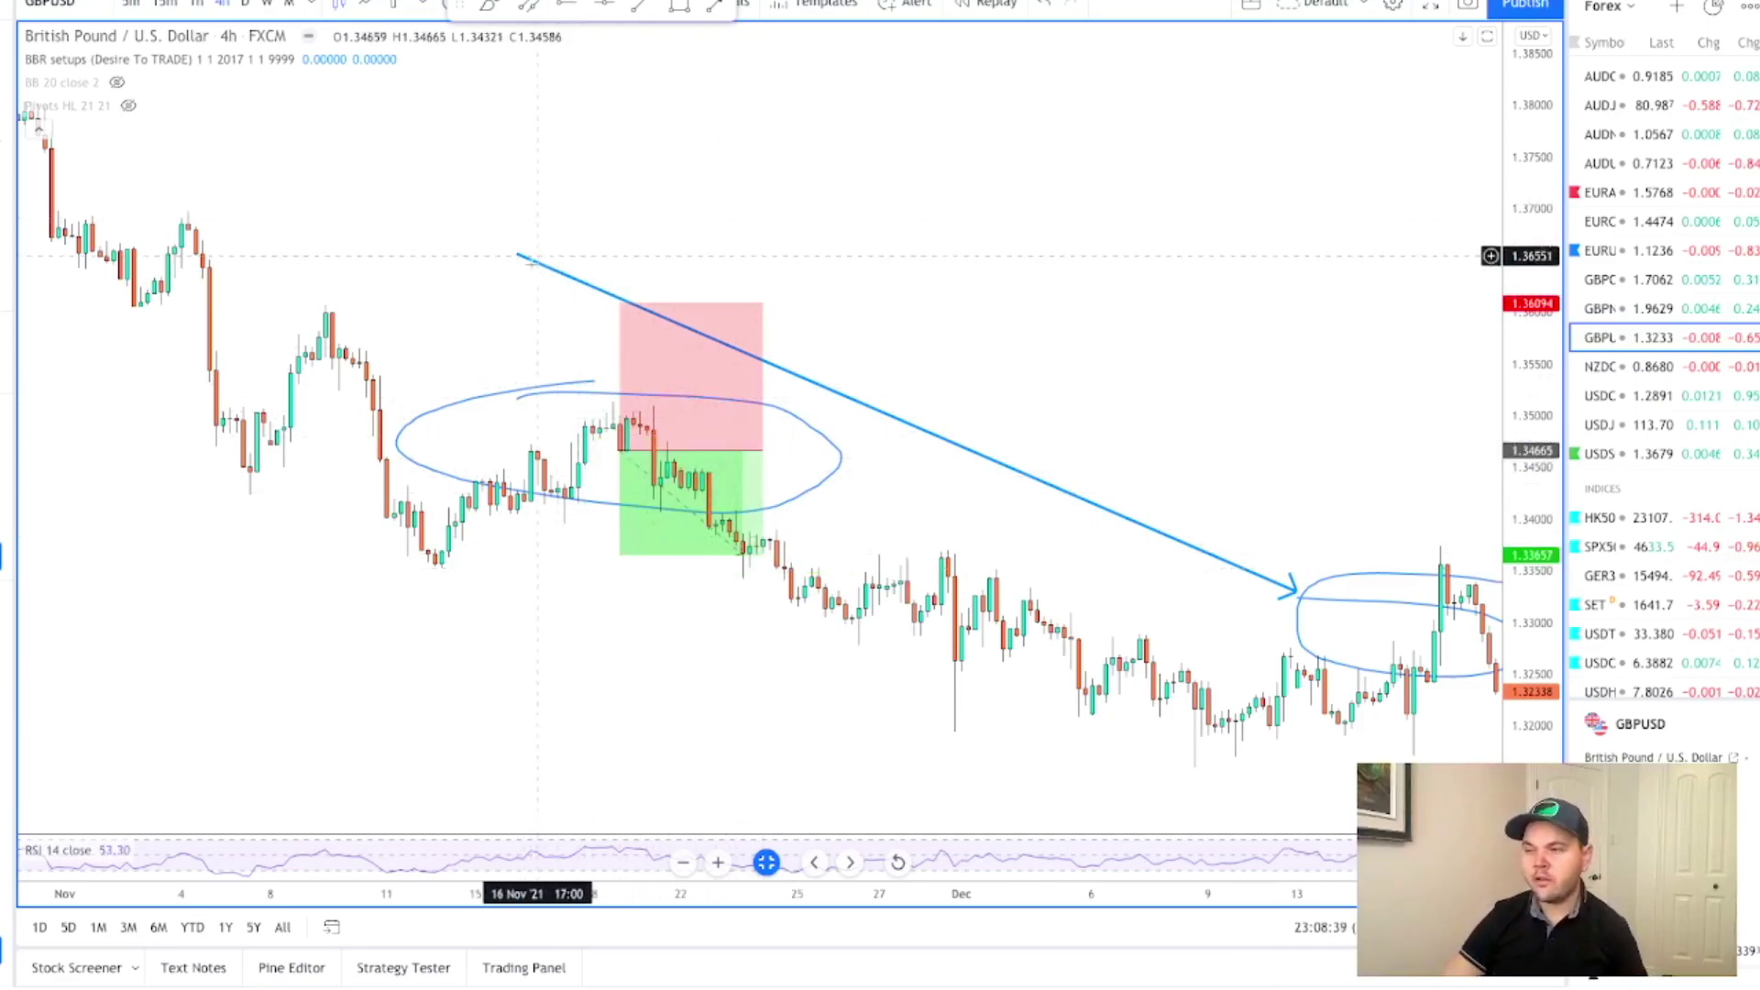
mouse_move(721, 370)
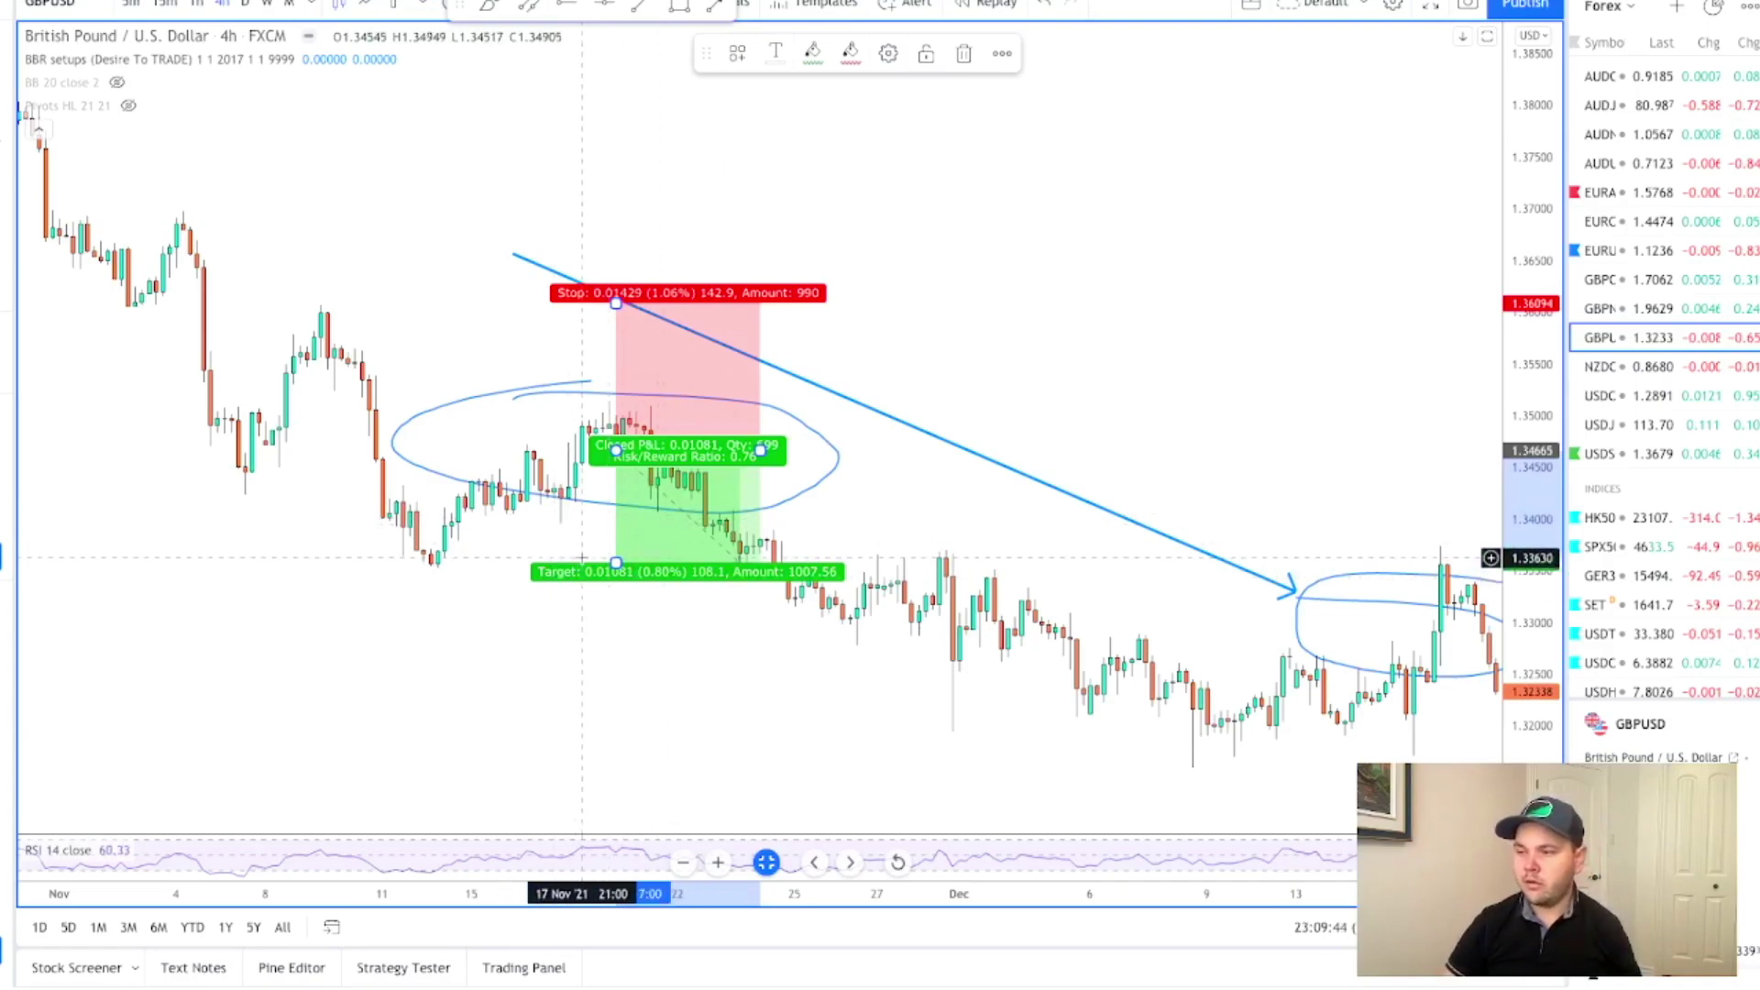
drag(615, 562, 626, 802)
scroll(371, 481, up, 5)
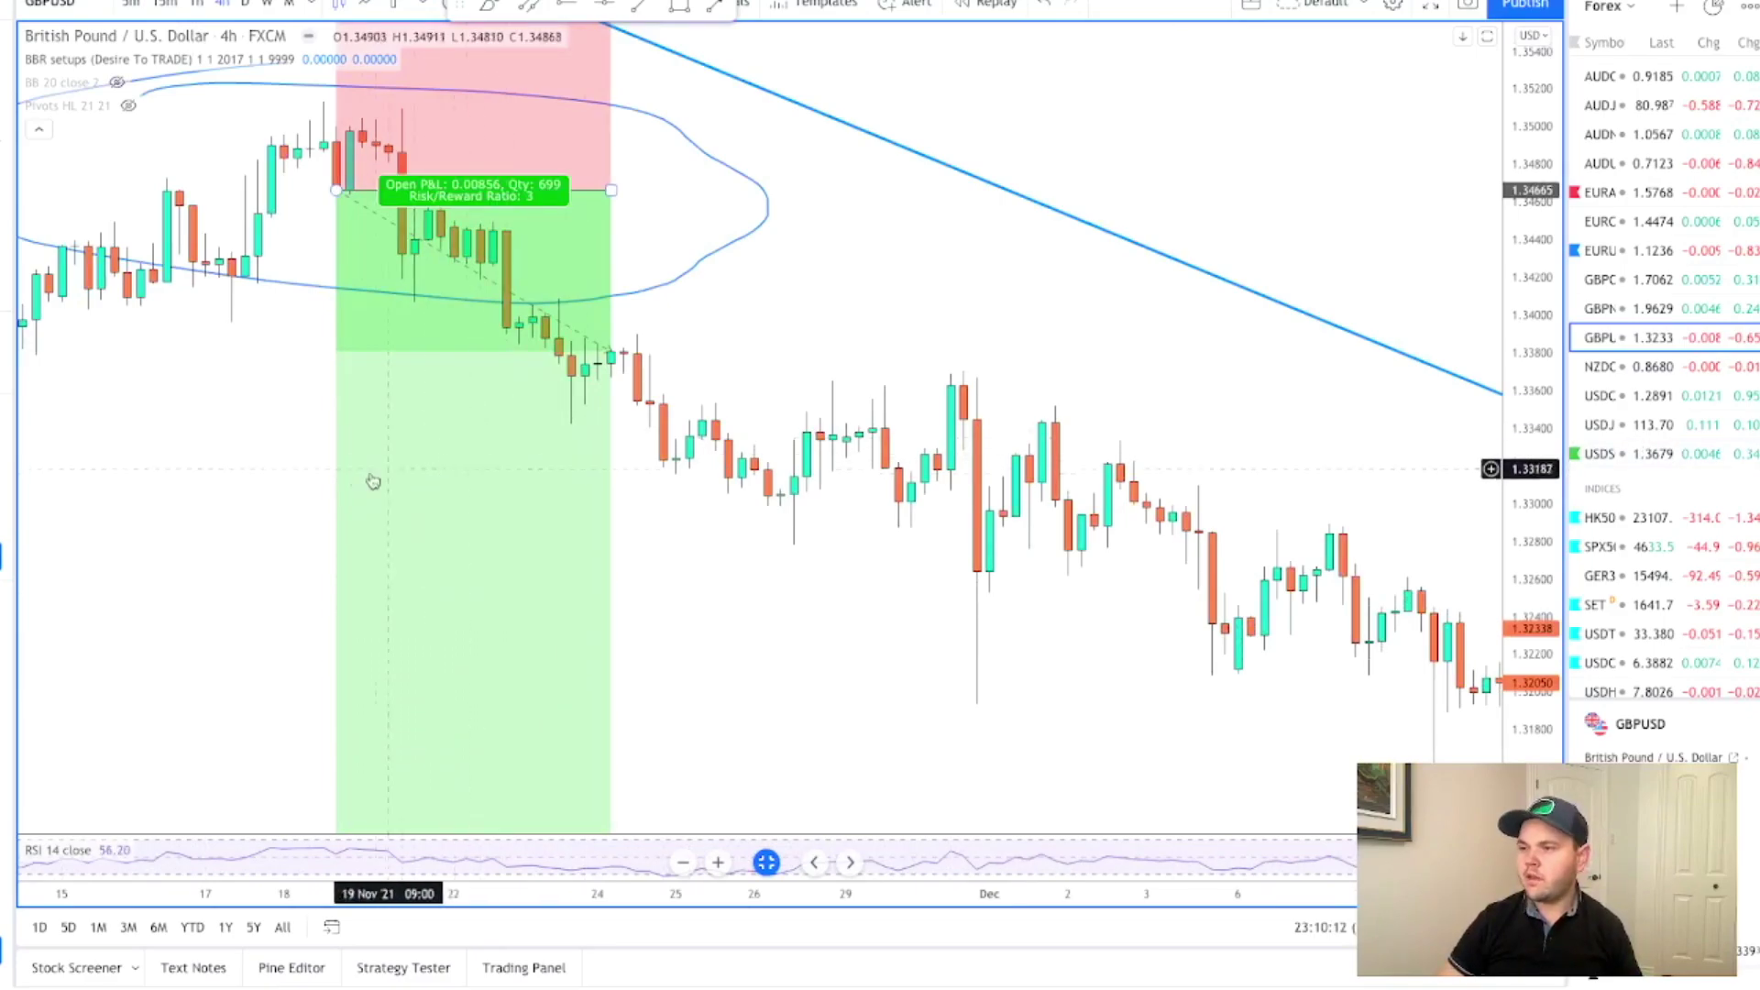
scroll(372, 481, down, 5)
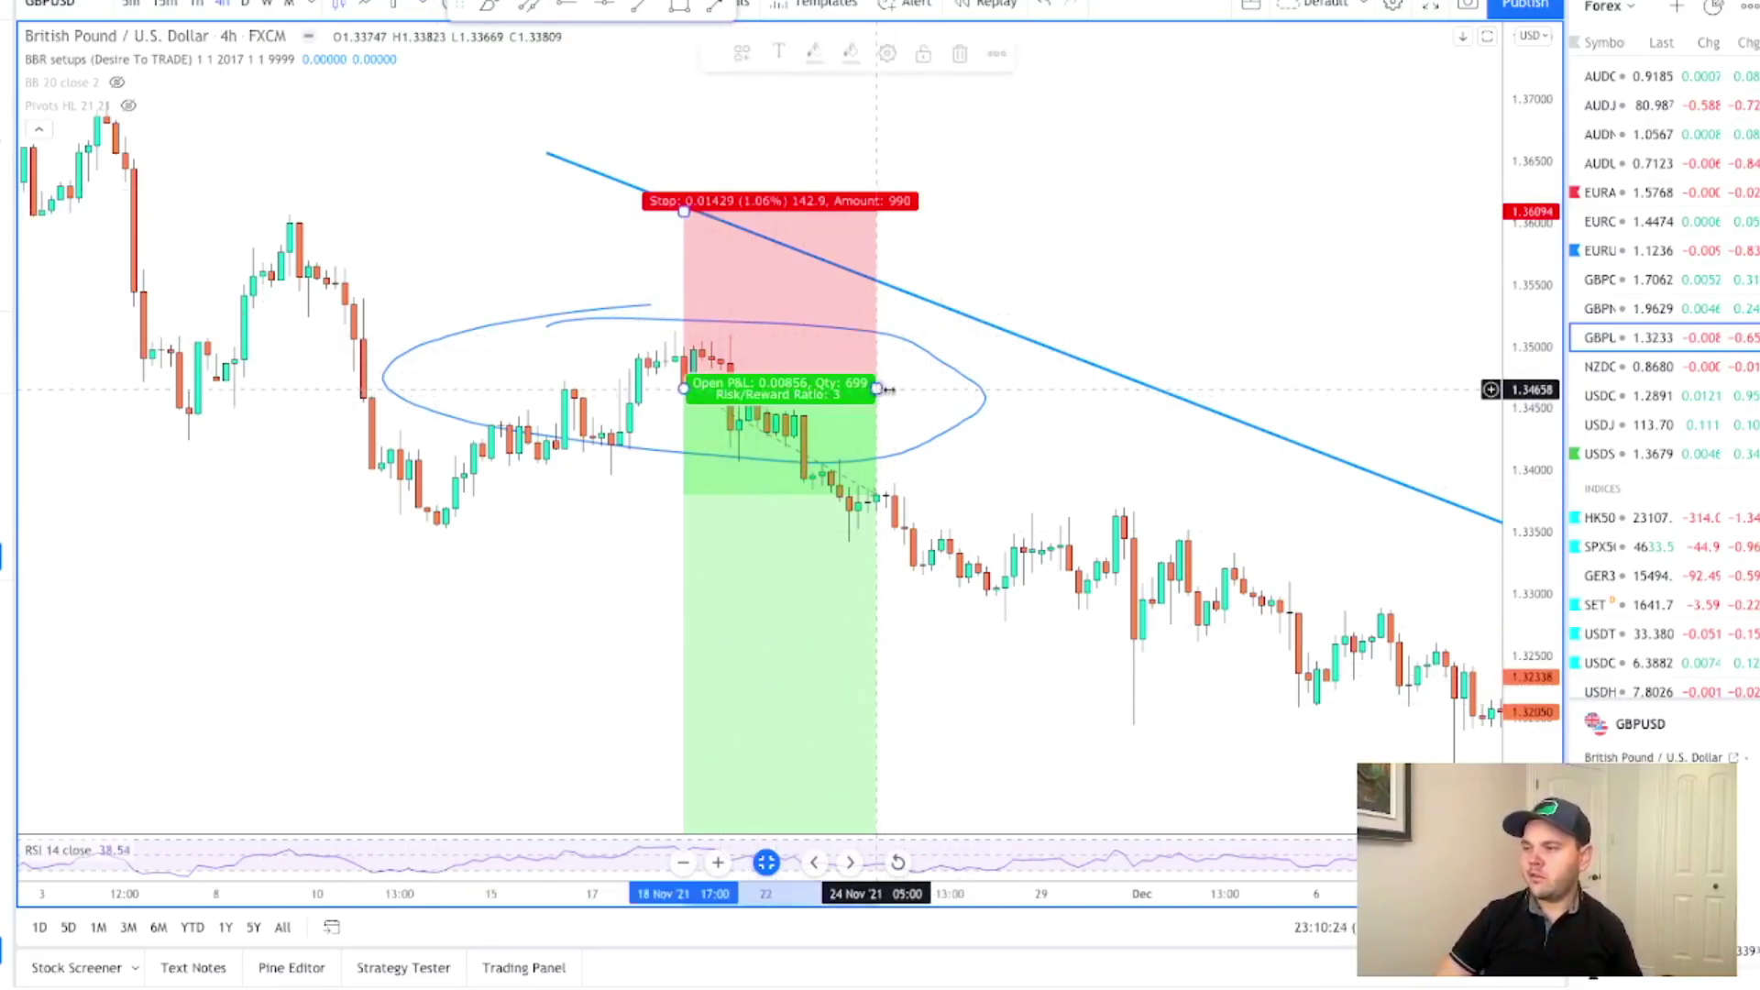
Step: Extend the GBPUSD short position forward in time to the latest candles of the 4-hour chart
drag(877, 388, 1544, 383)
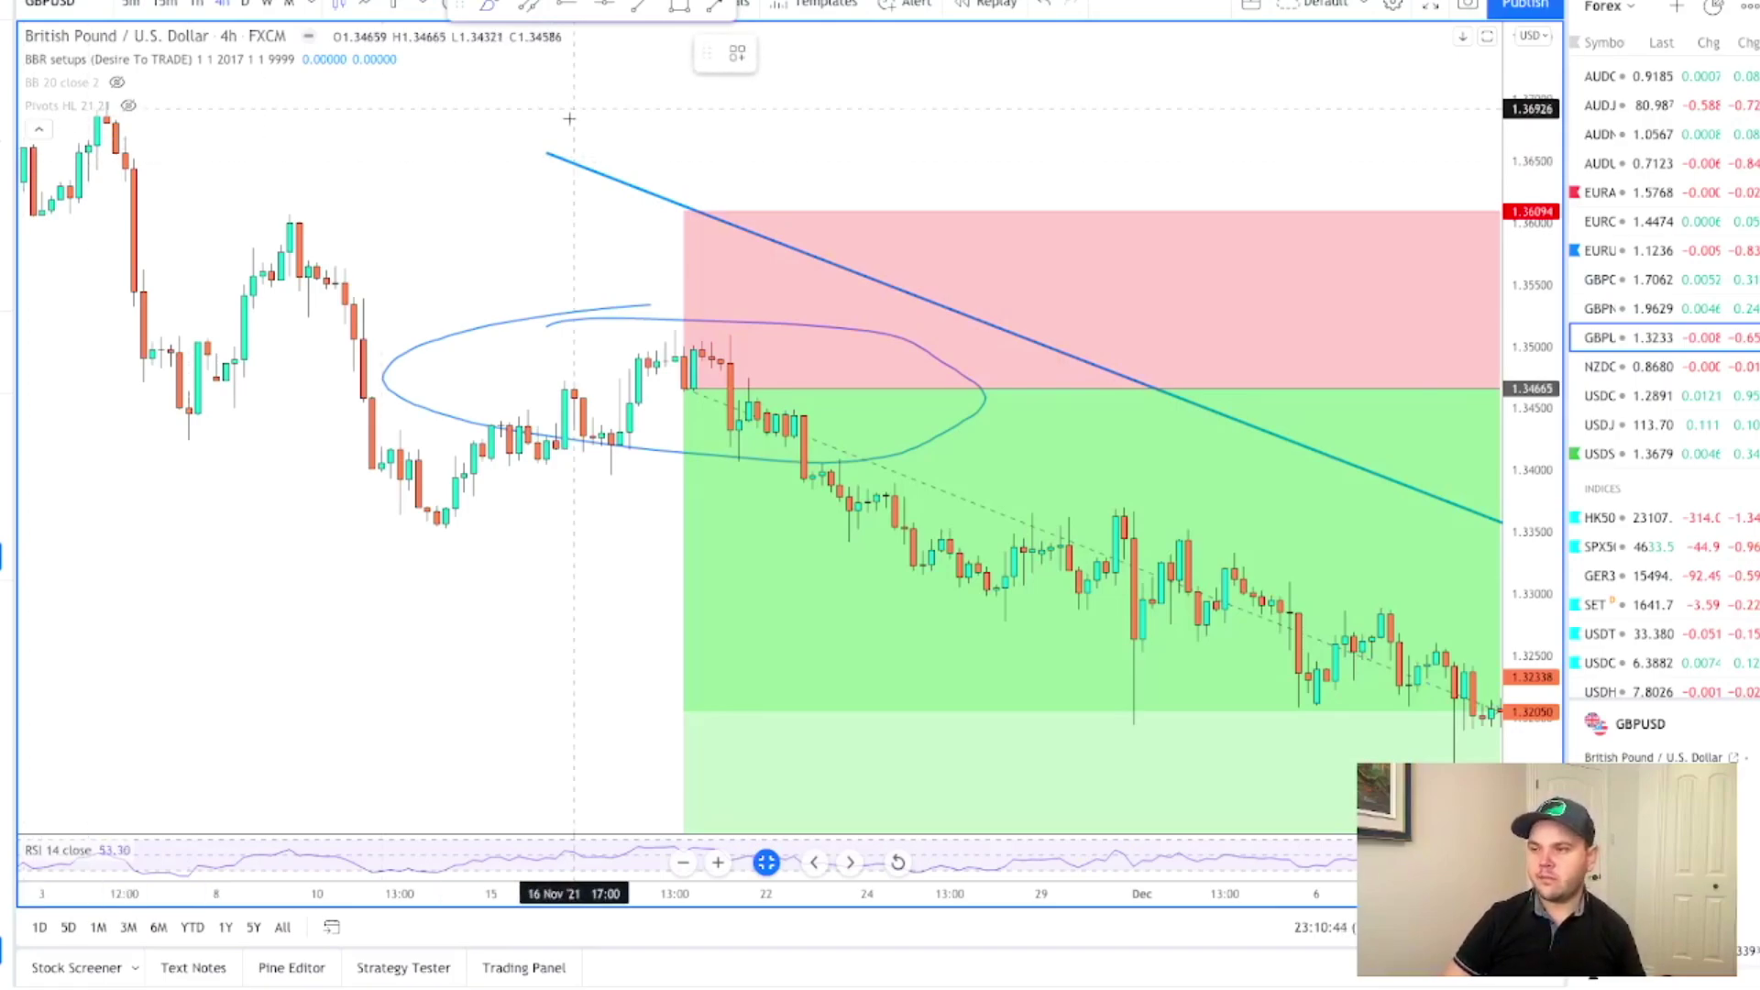
Step: Mark the swing highs and lows along the 4-hour decline with brush circles, and bracket the late-November consolidation with lines below and above
click(710, 326)
mouse_move(710, 326)
mouse_down()
mouse_move(668, 341)
mouse_move(705, 356)
mouse_move(724, 314)
mouse_move(702, 316)
mouse_up()
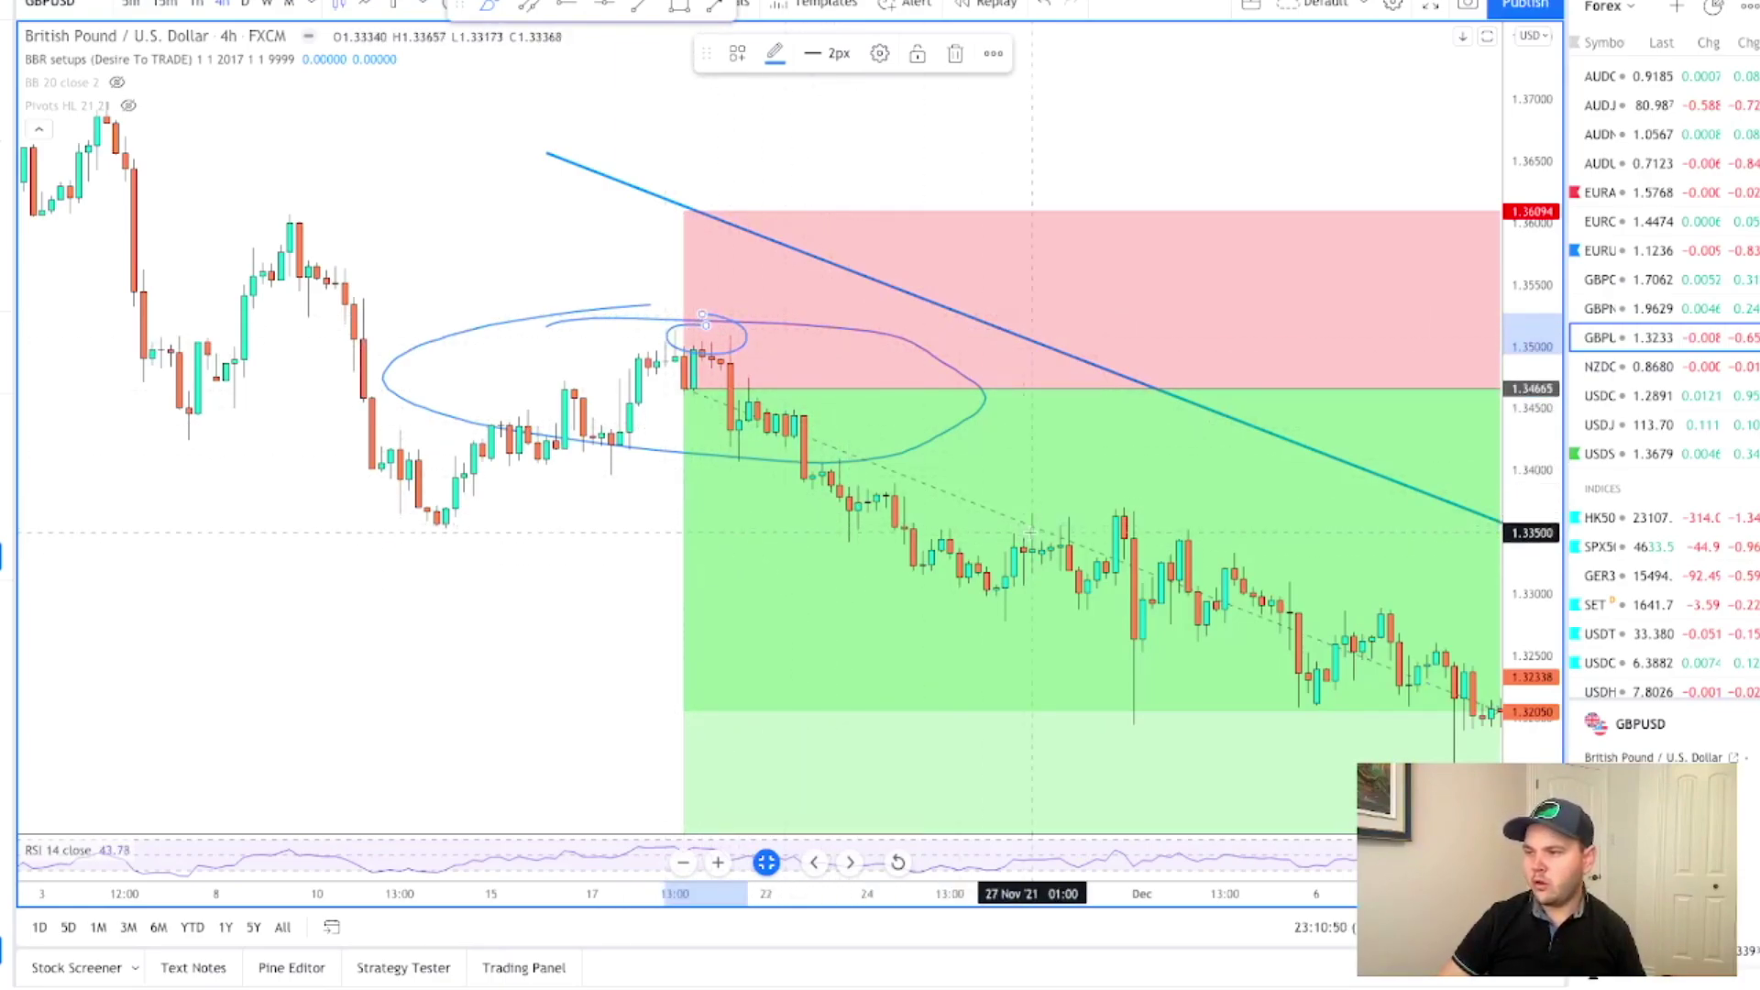
mouse_move(876, 522)
mouse_down()
mouse_move(848, 518)
mouse_move(857, 550)
mouse_move(889, 527)
mouse_move(858, 524)
mouse_move(885, 498)
mouse_up()
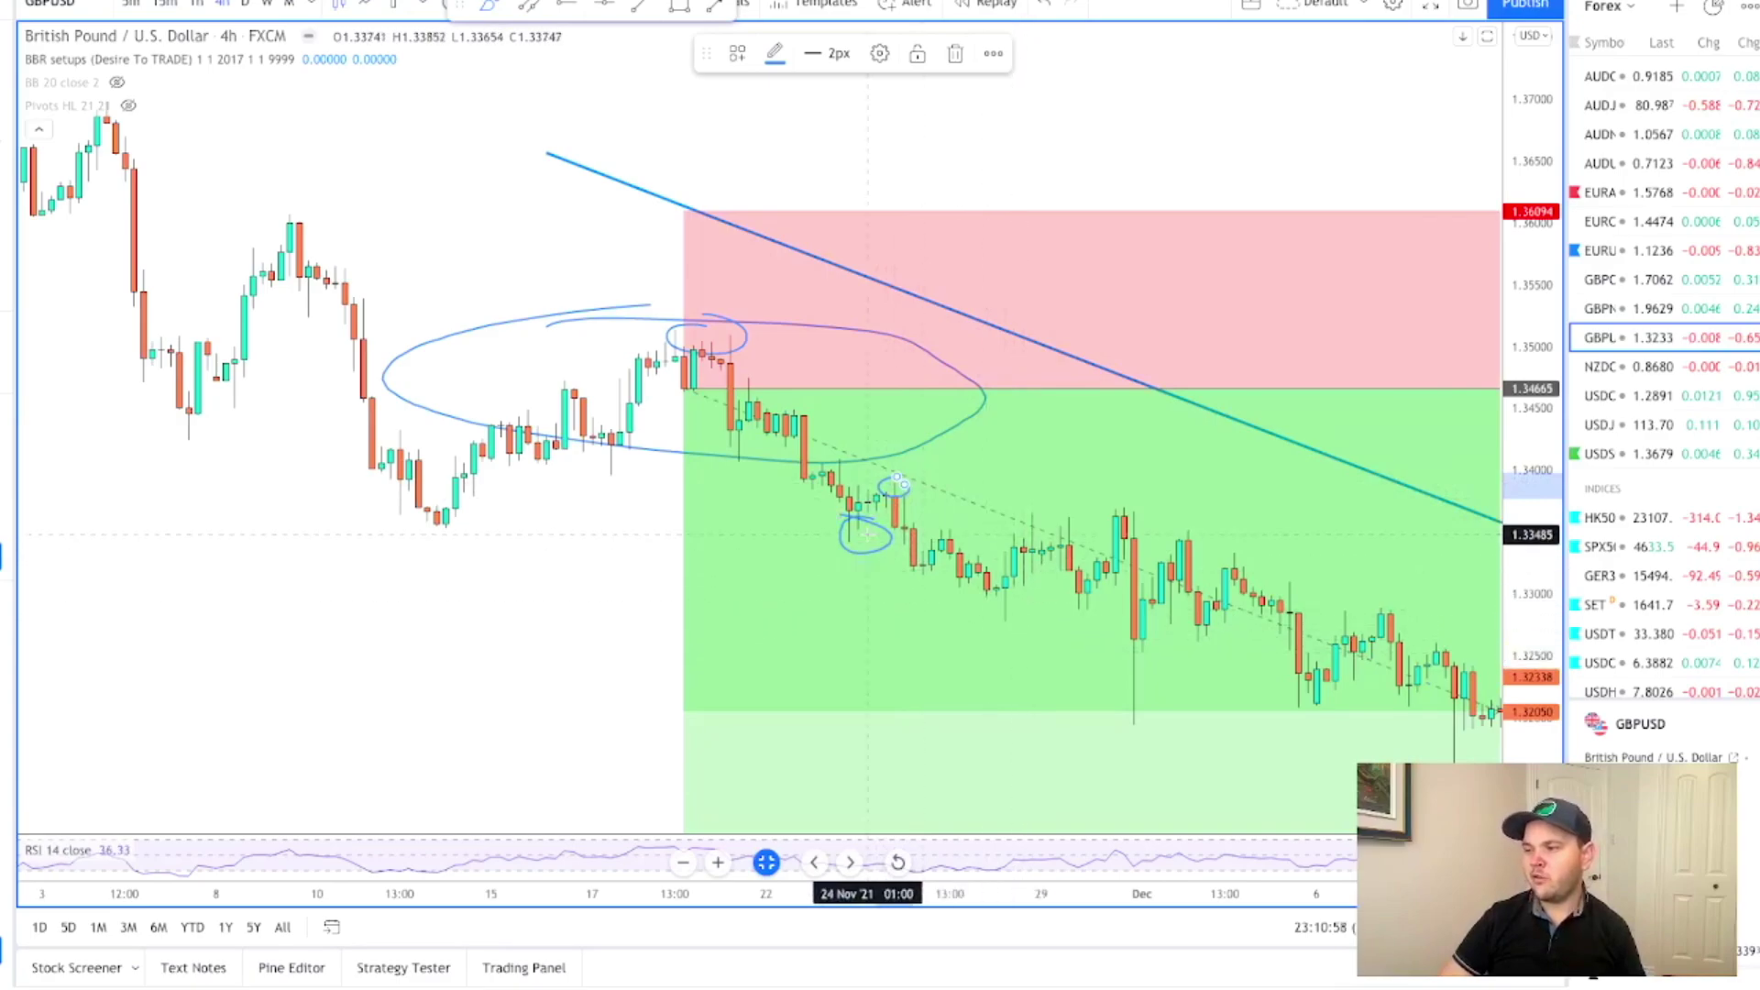
mouse_move(1027, 582)
mouse_down()
mouse_move(969, 583)
mouse_move(994, 607)
mouse_move(1025, 585)
mouse_up()
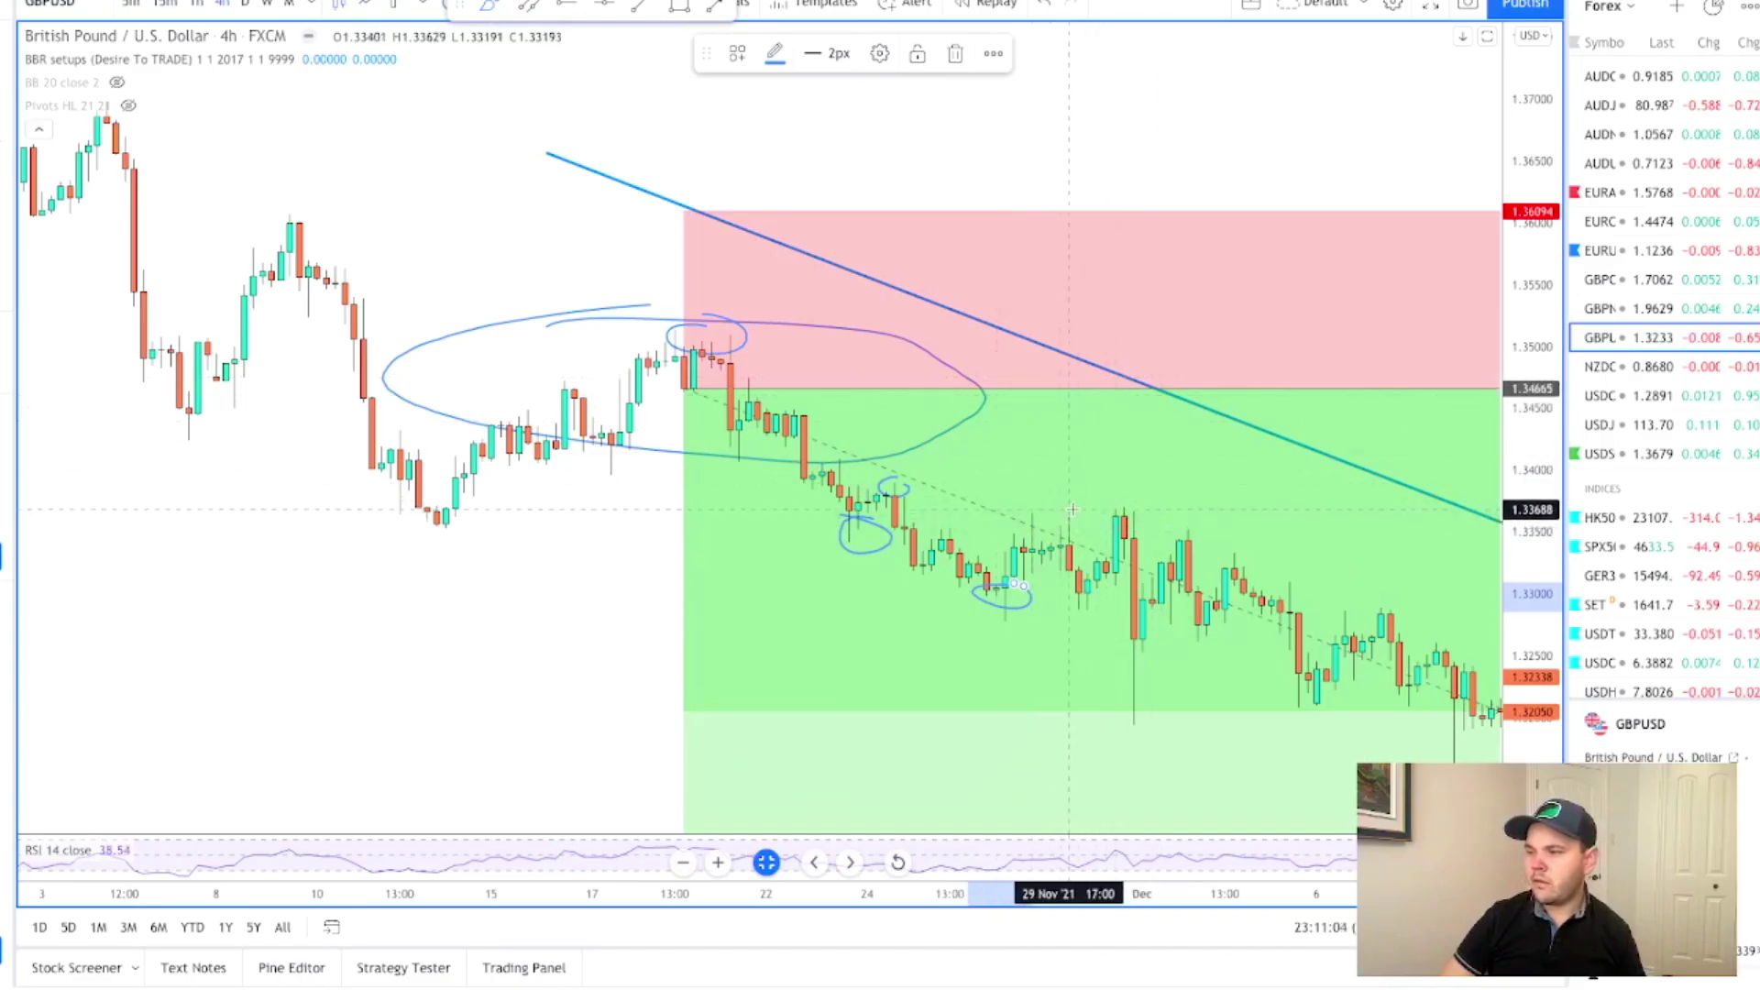
mouse_move(1072, 504)
mouse_down()
mouse_move(1023, 518)
mouse_move(1086, 533)
mouse_move(1045, 507)
mouse_up()
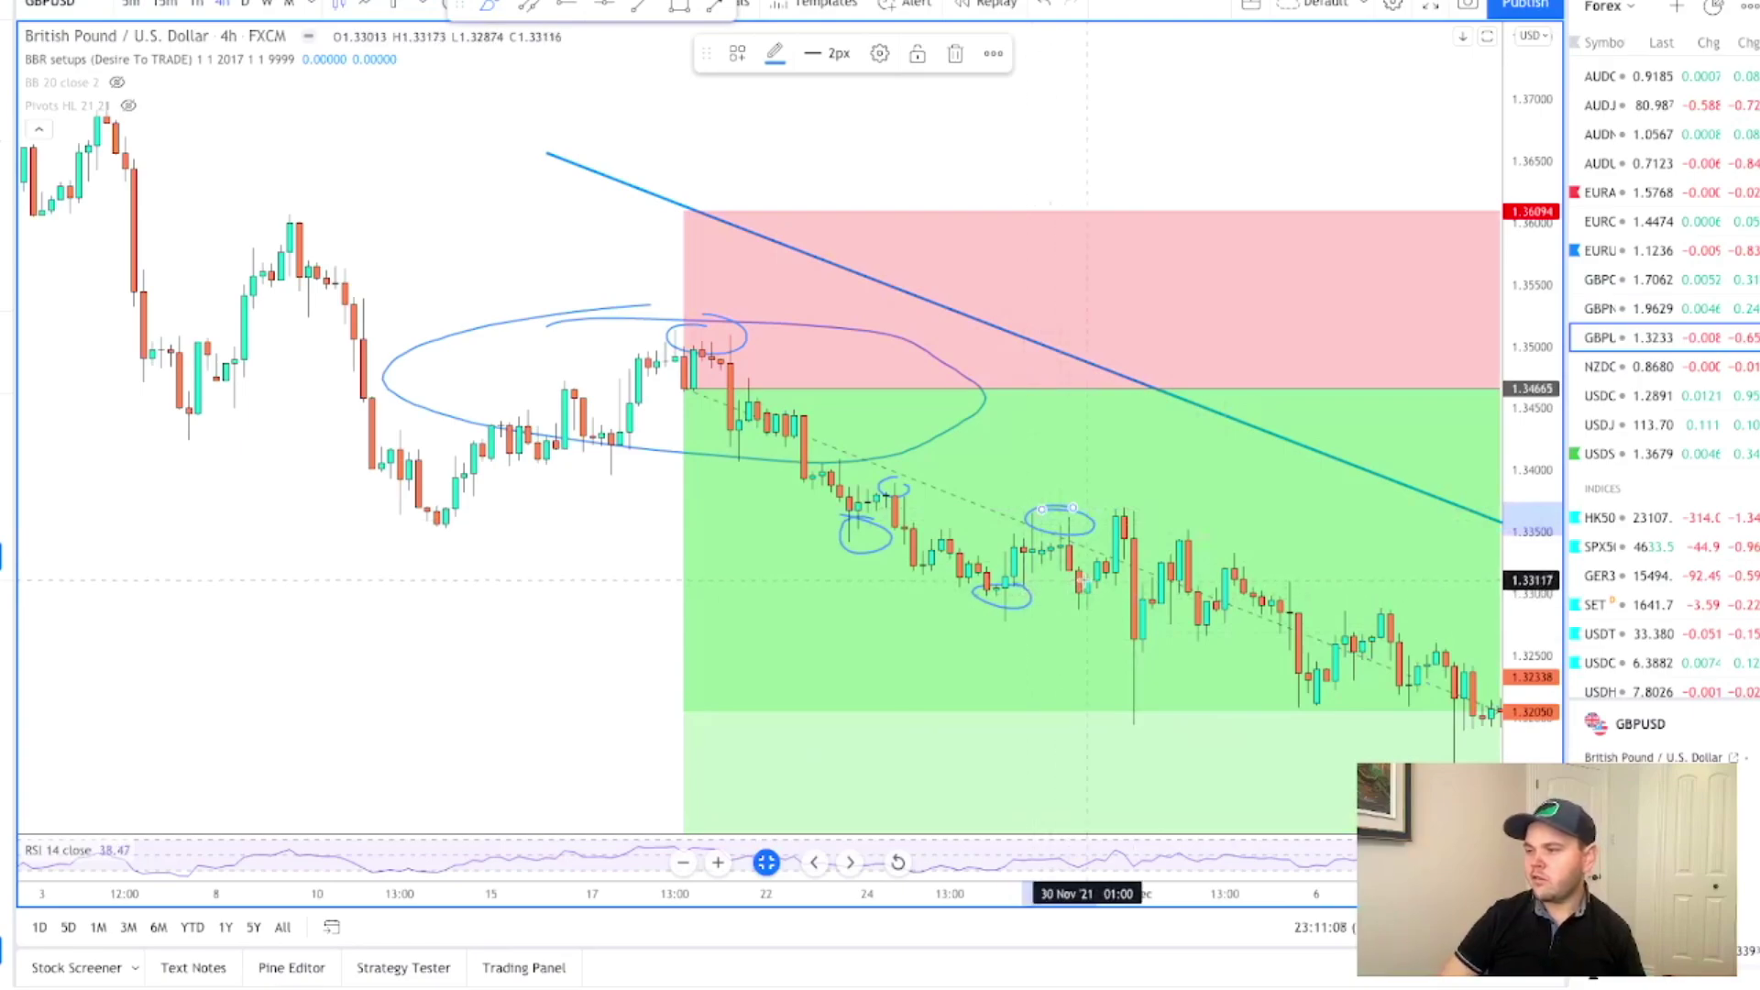
drag(973, 607, 1152, 607)
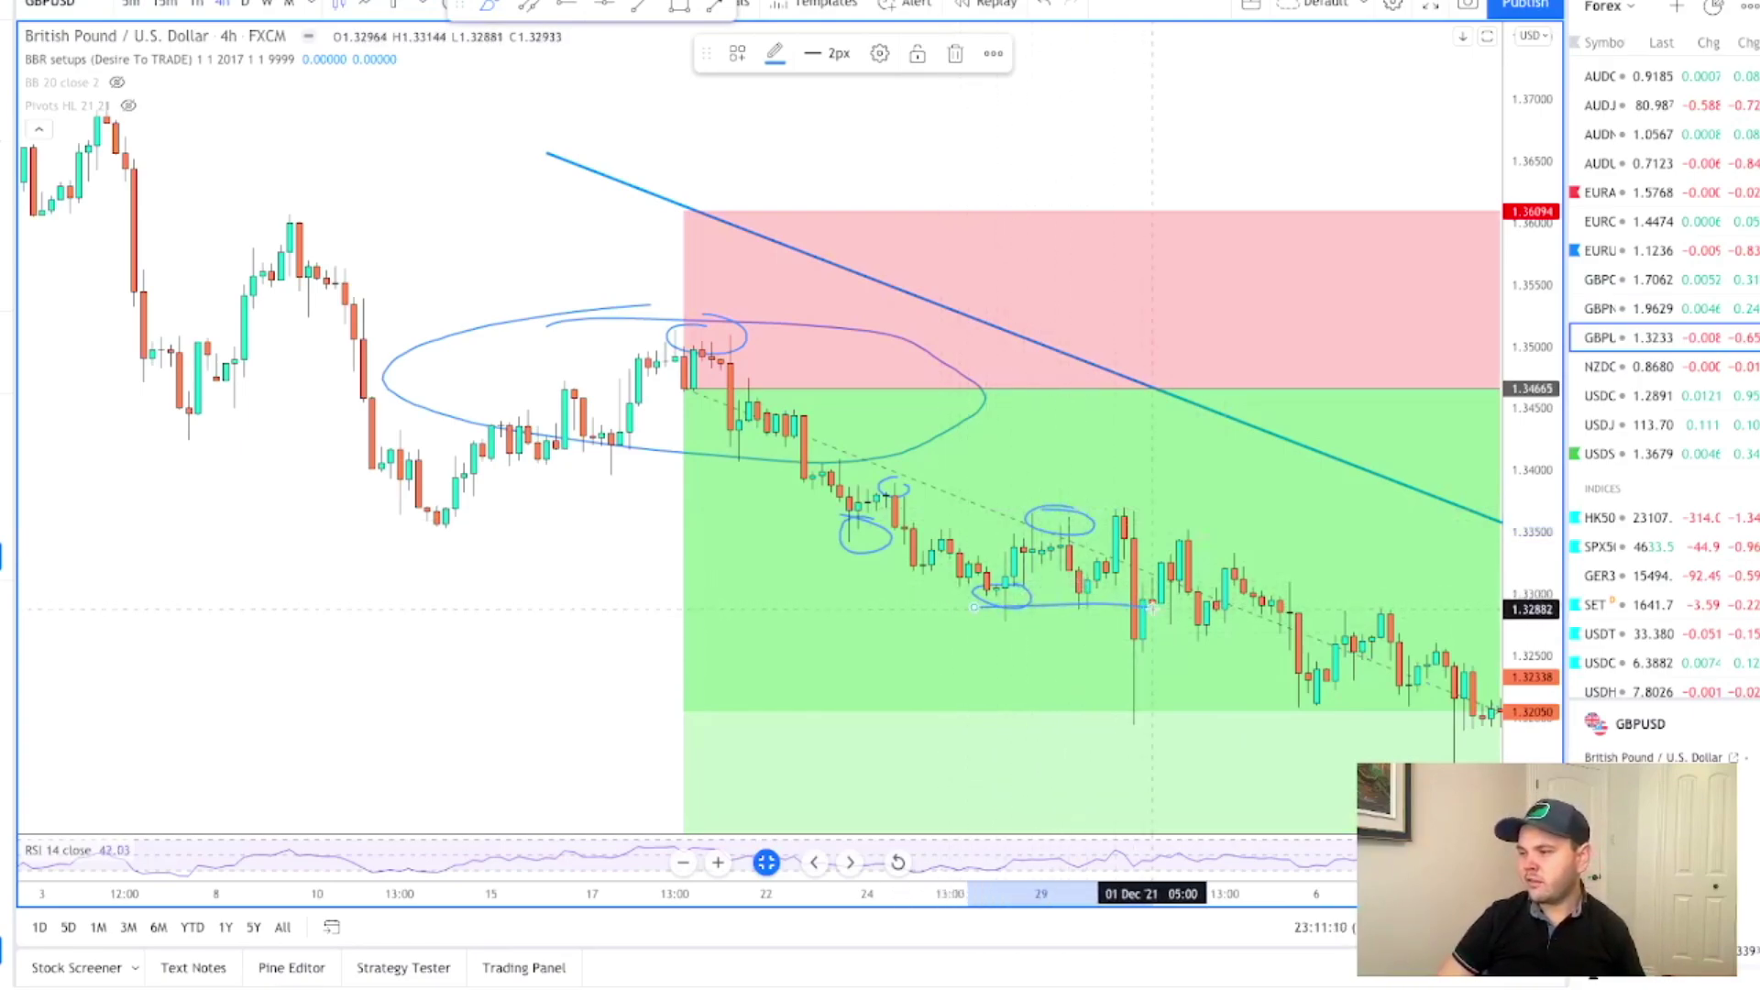
drag(959, 496, 1141, 507)
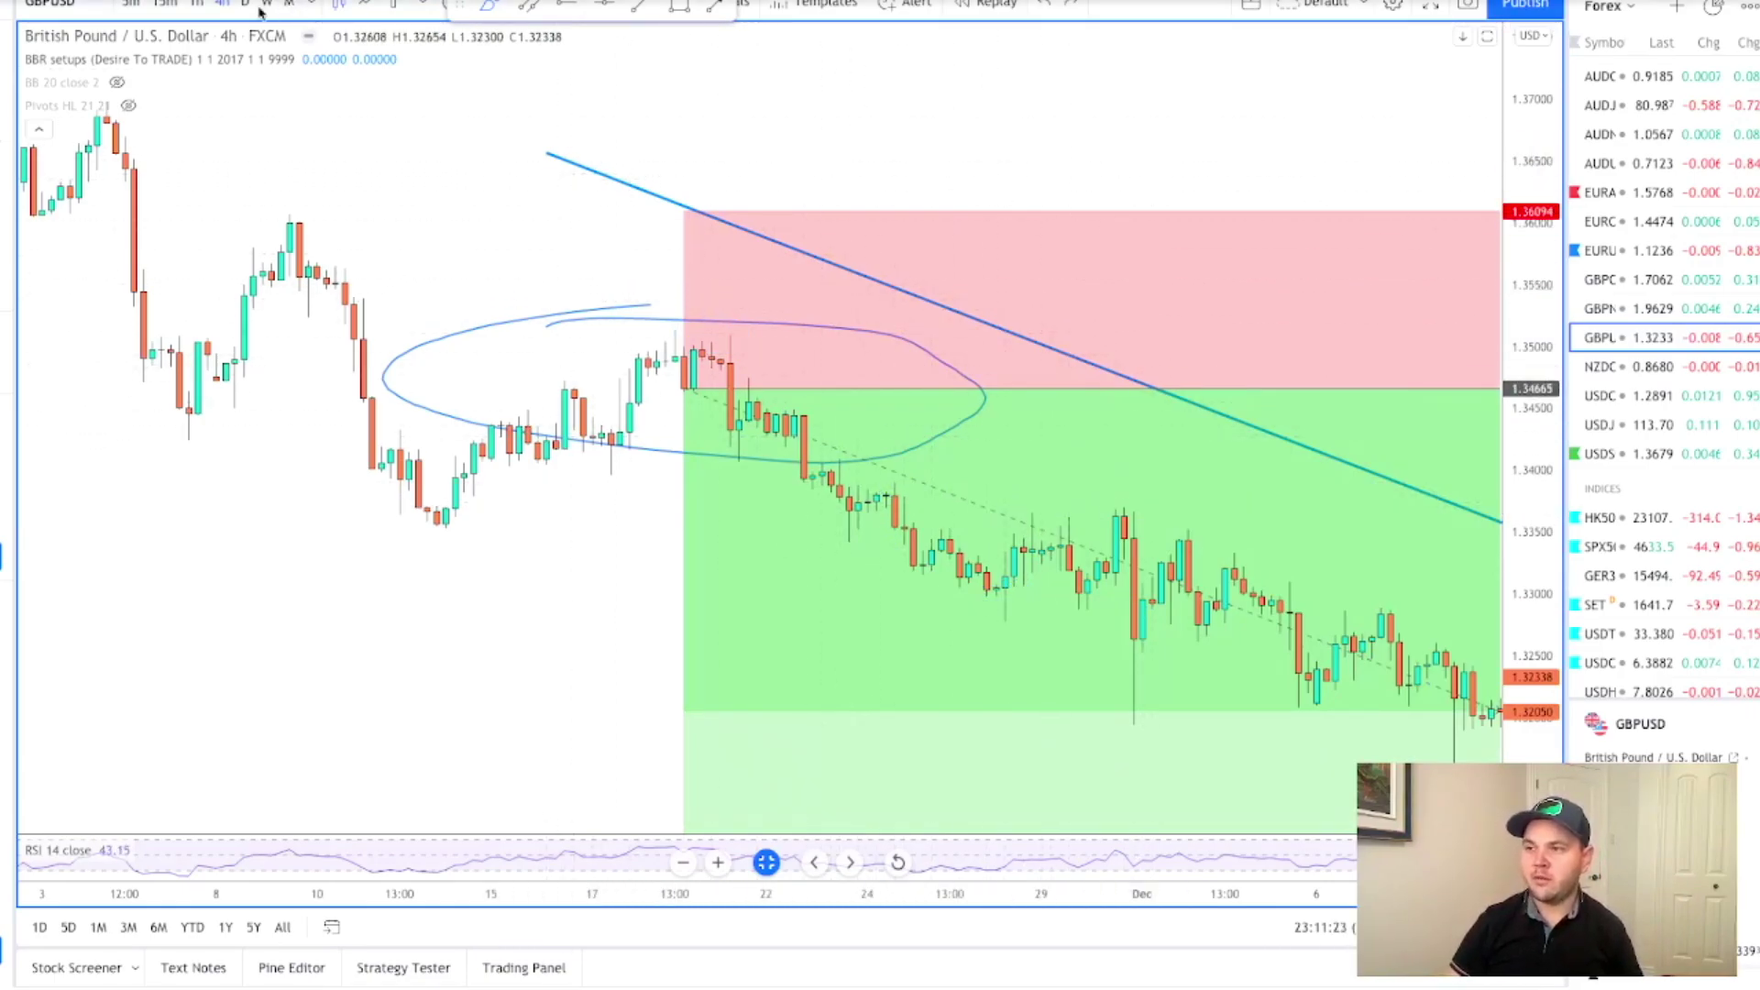
Step: Switch GBPUSD to the daily timeframe and lower the short position's stop to 1.35179, just above the circled November pullback
click(270, 238)
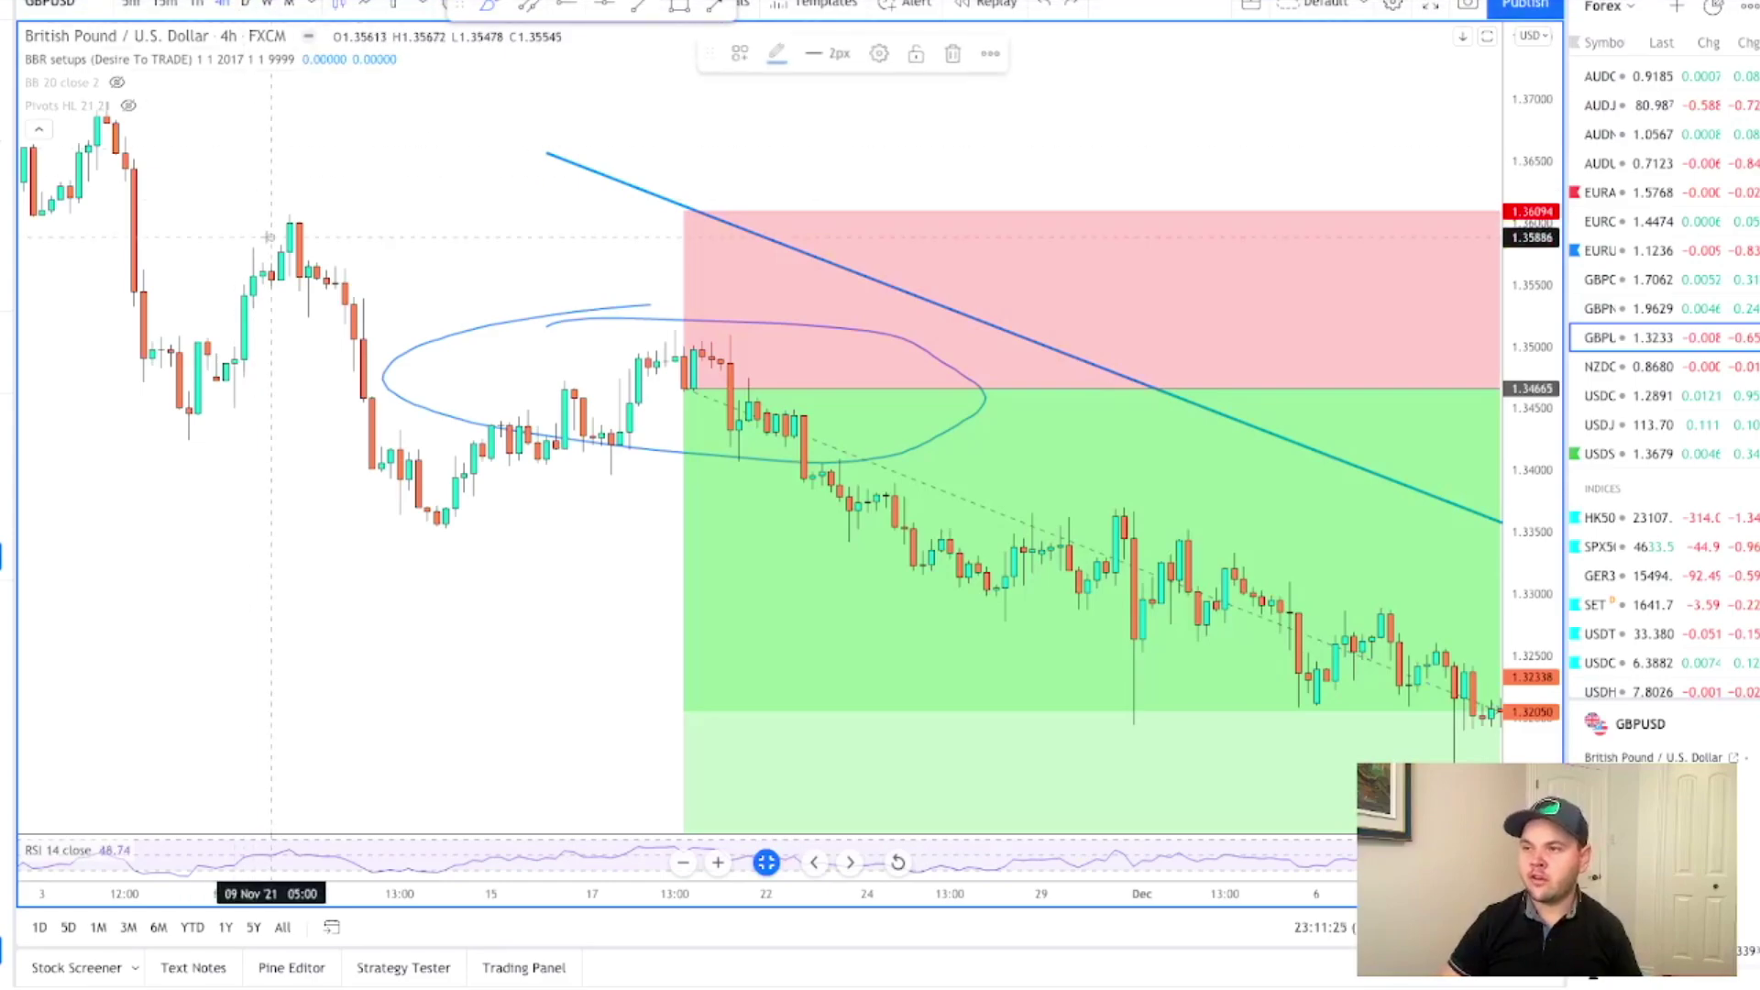
click(245, 5)
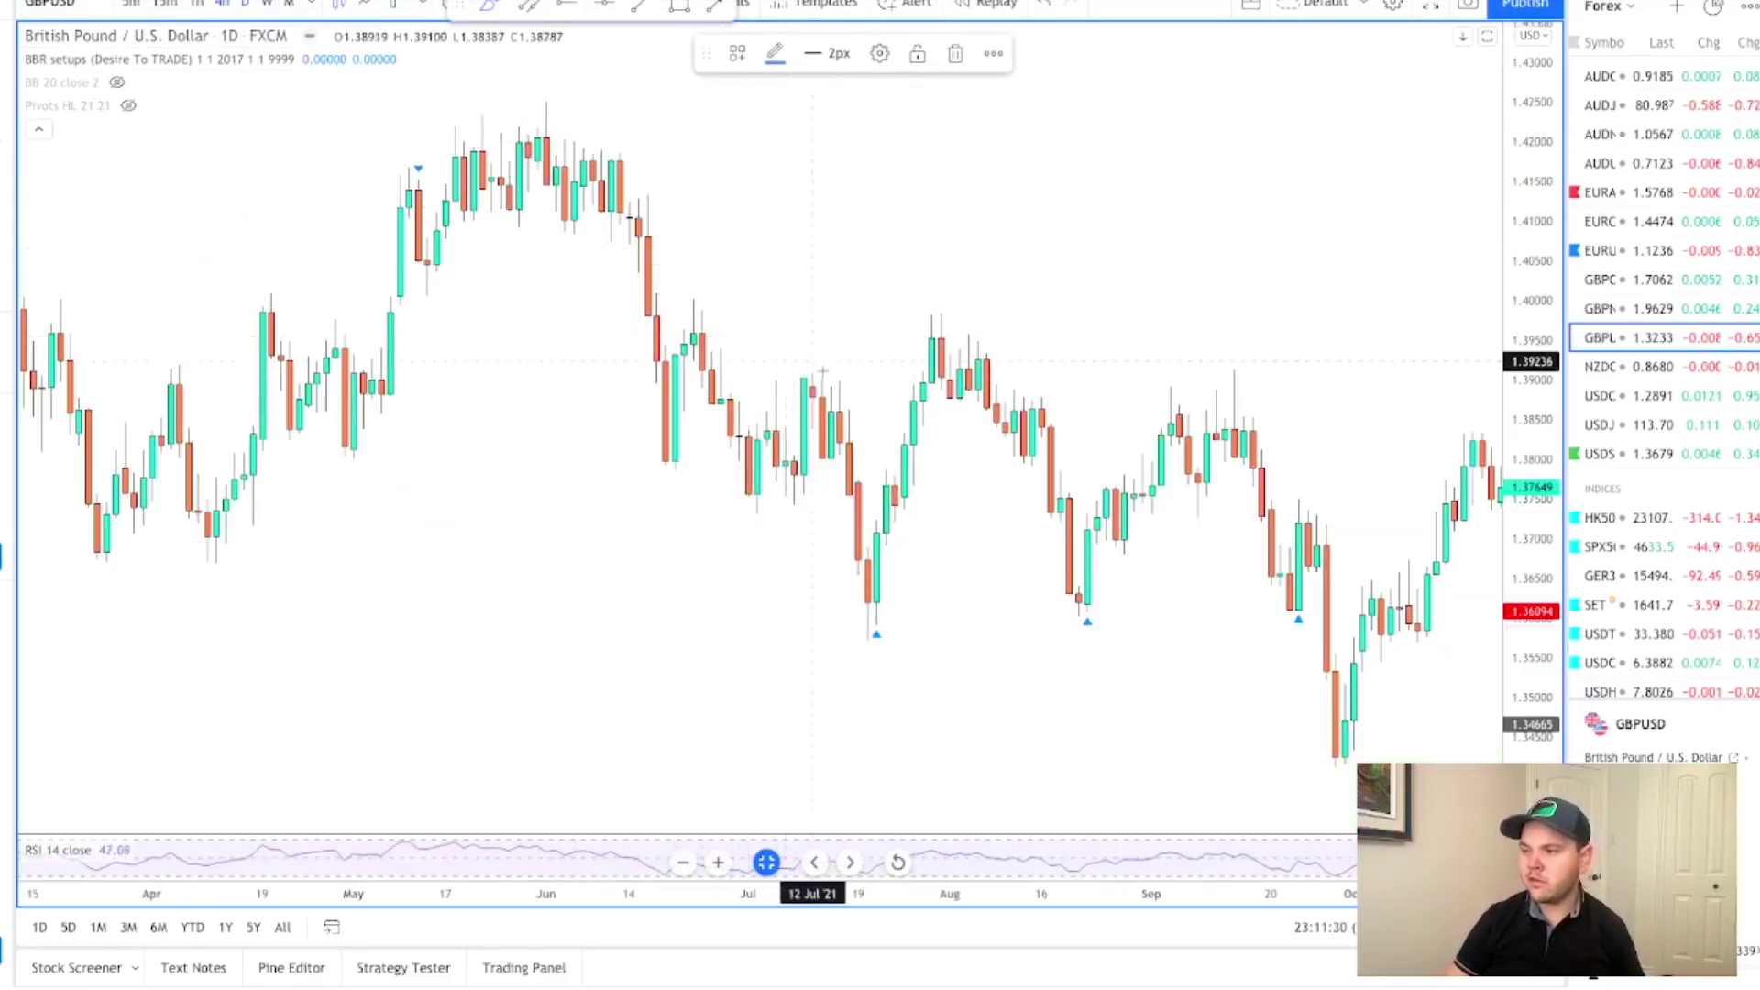
scroll(1061, 275, right, 10)
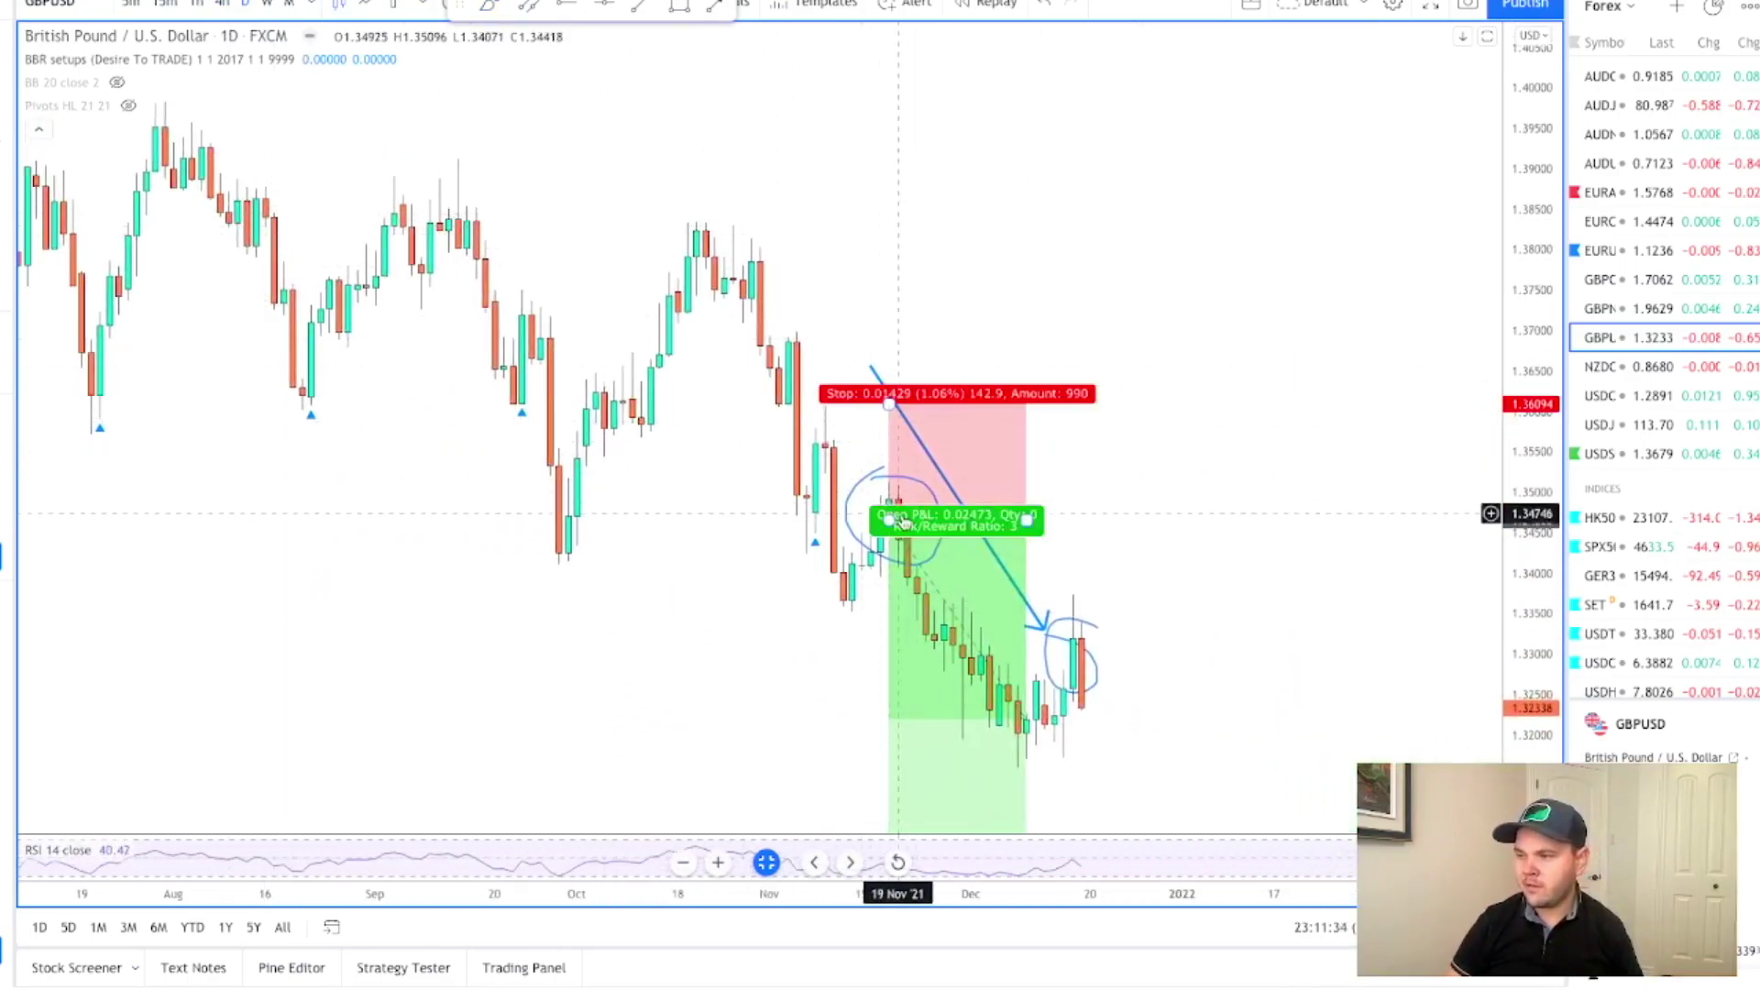
scroll(738, 532, right, 5)
scroll(737, 531, right, 2)
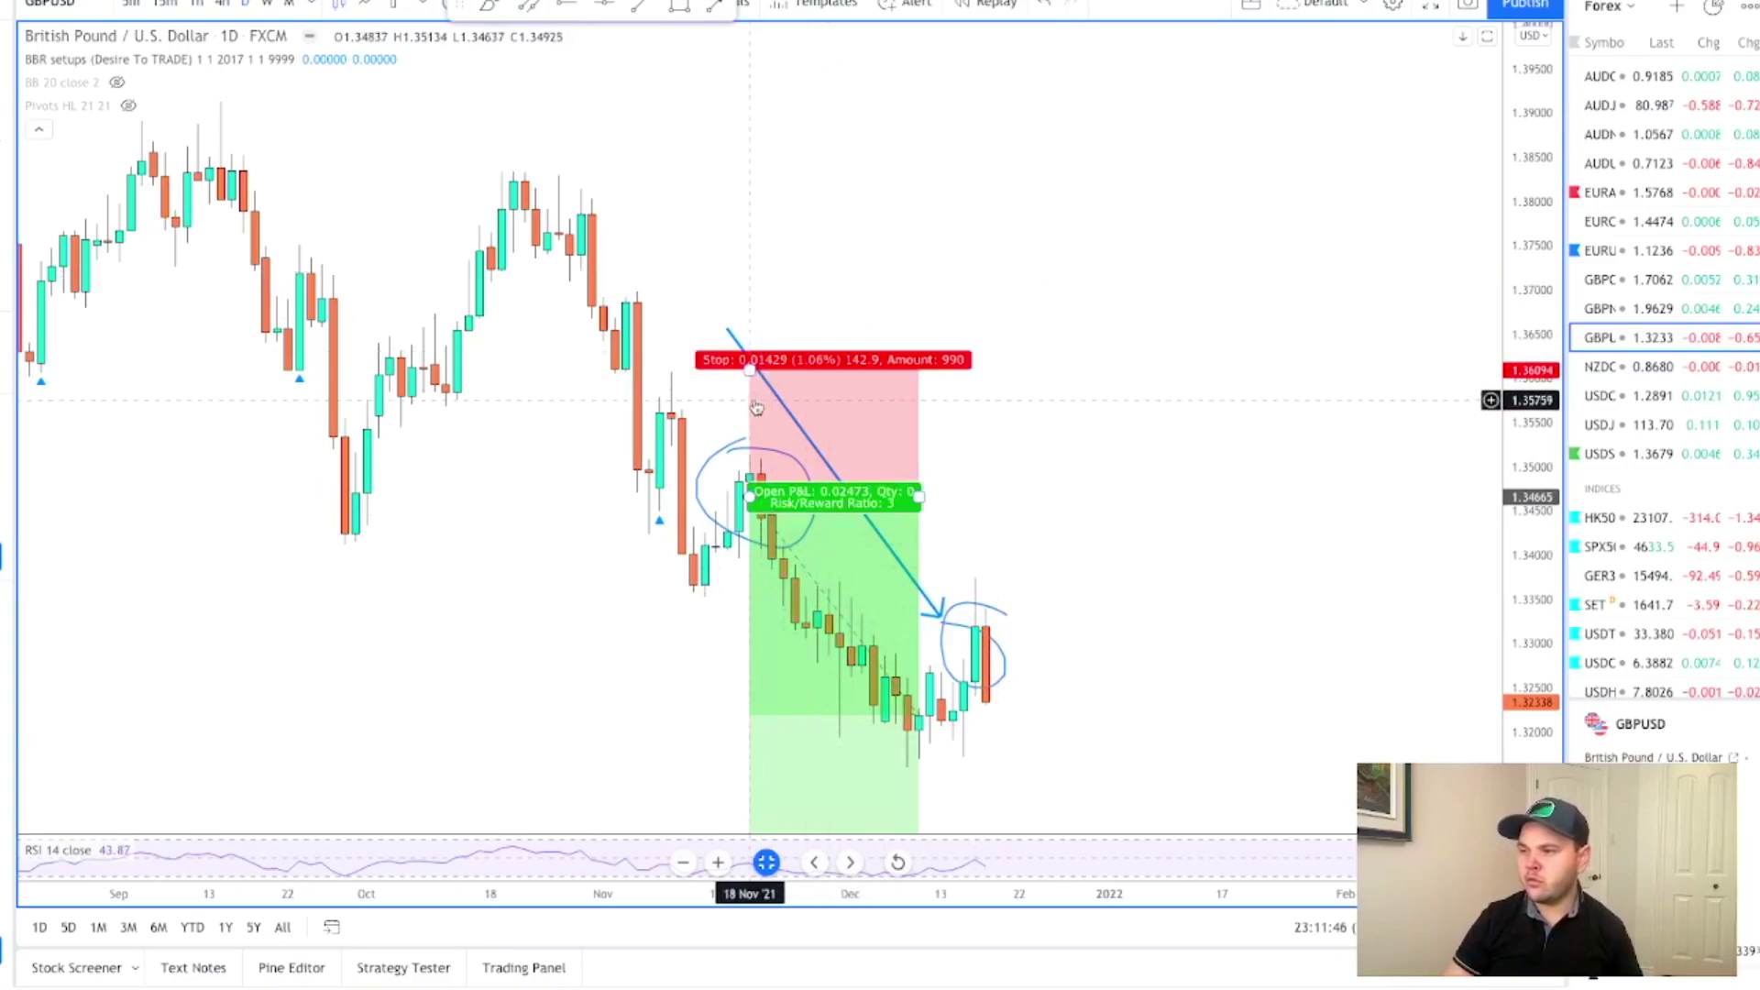
drag(749, 369, 749, 450)
click(1037, 440)
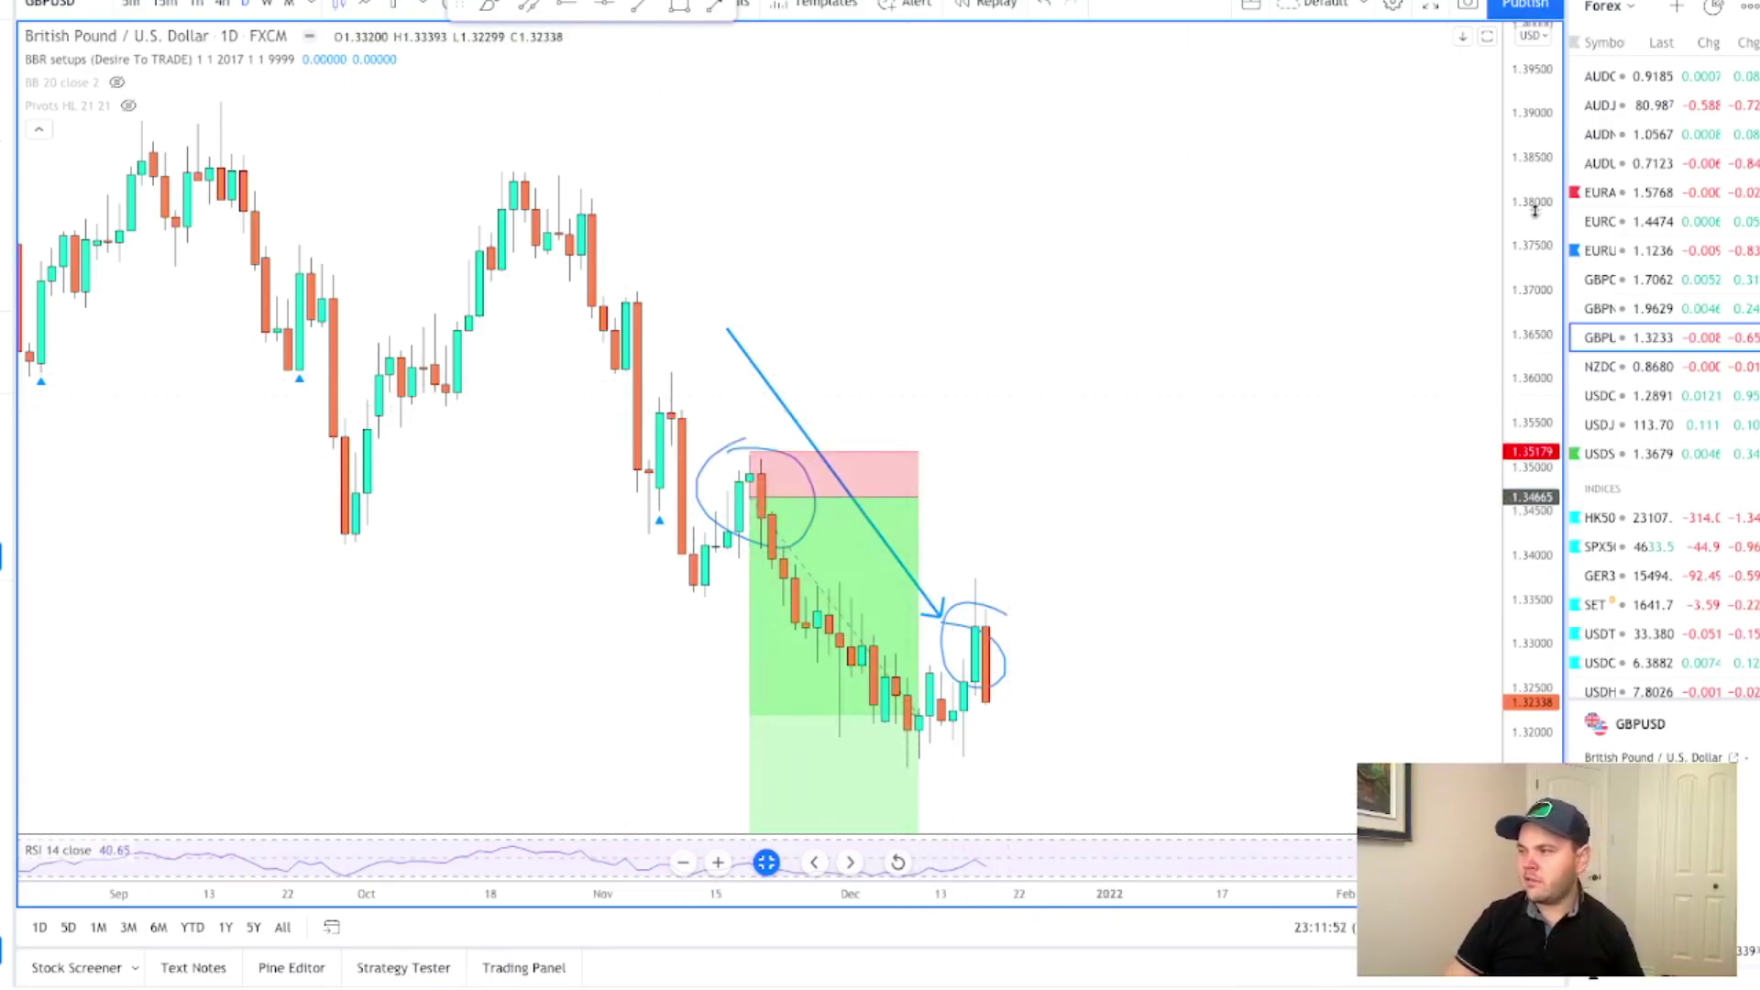
Step: Sketch a projected drop, pullback and further drop after the last daily candle, with stop lines above the December high and the projected pullback
drag(1531, 356, 1530, 220)
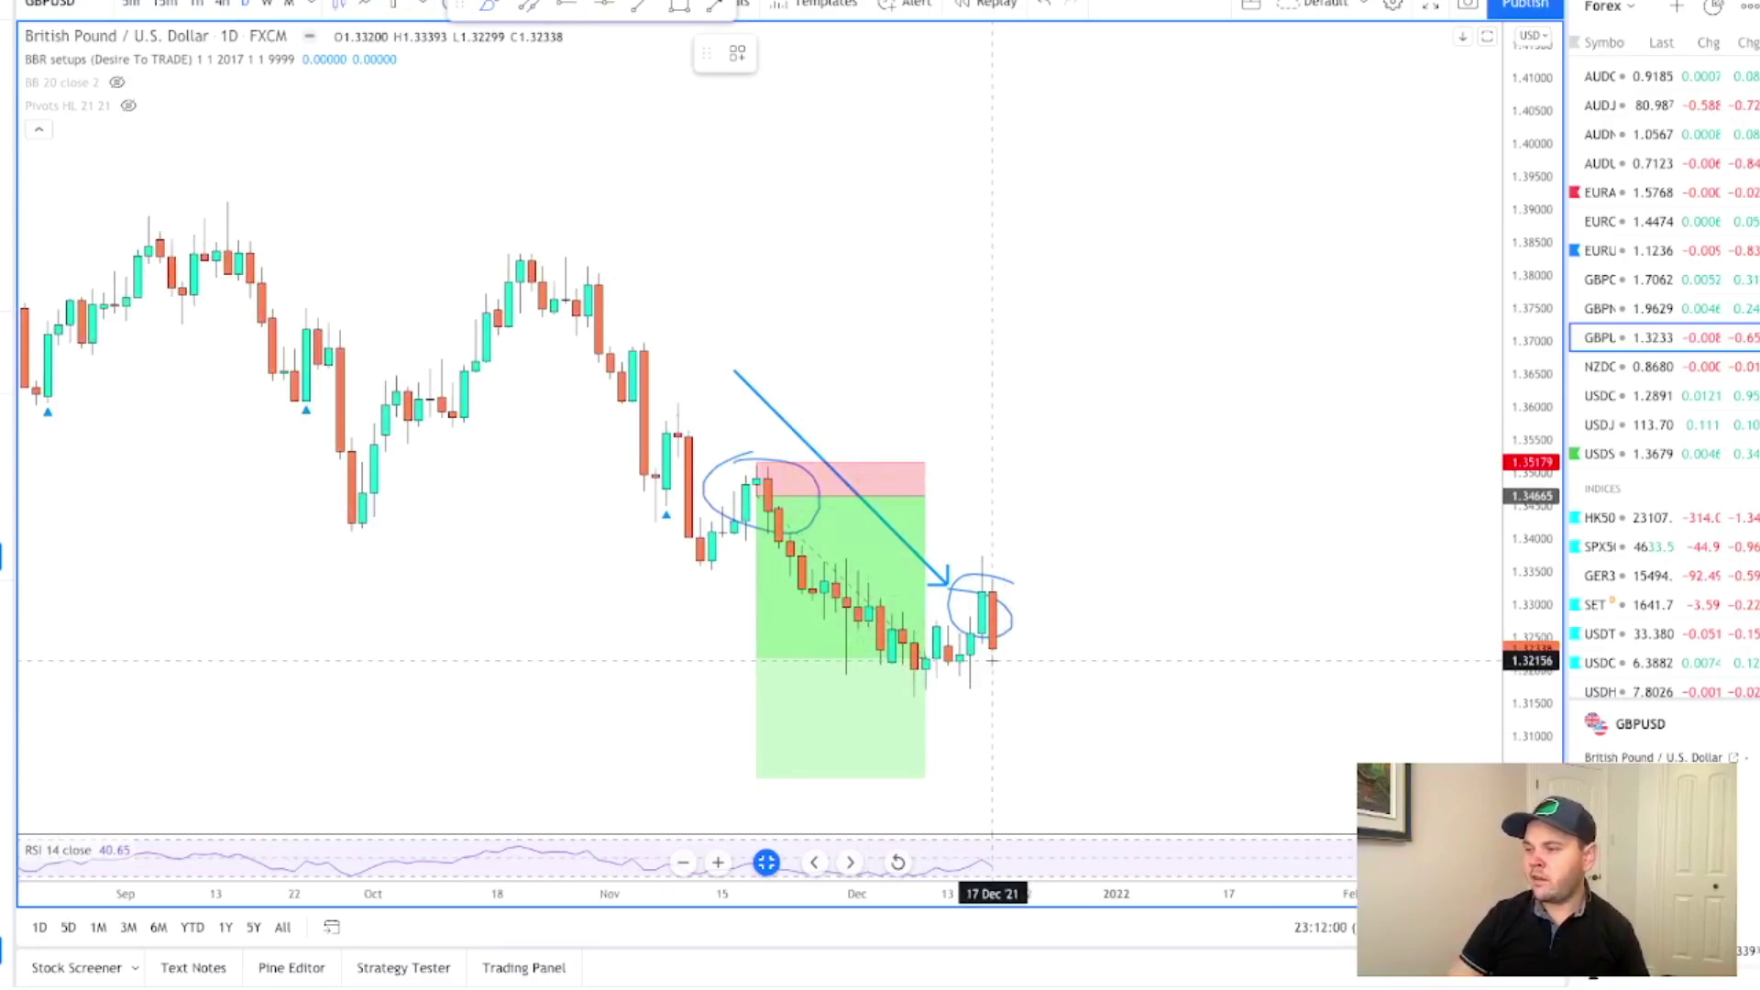
mouse_move(1005, 660)
mouse_down()
mouse_move(1055, 795)
mouse_move(1070, 784)
mouse_up()
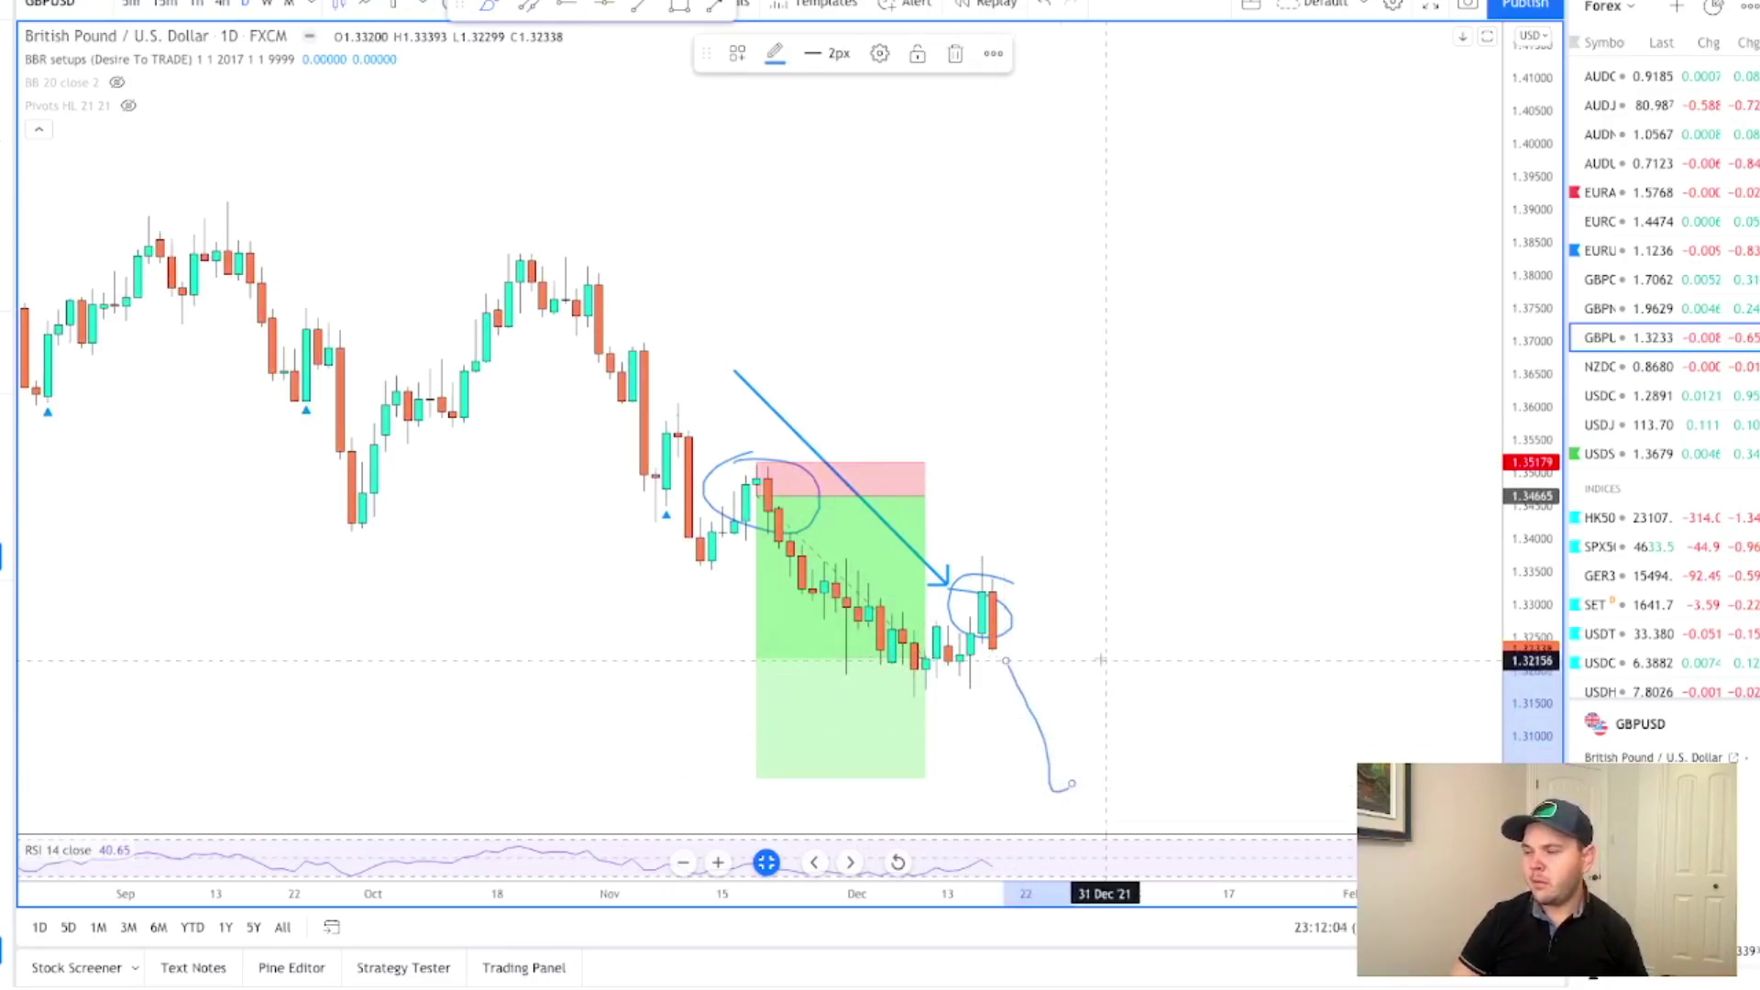
drag(928, 547, 1027, 550)
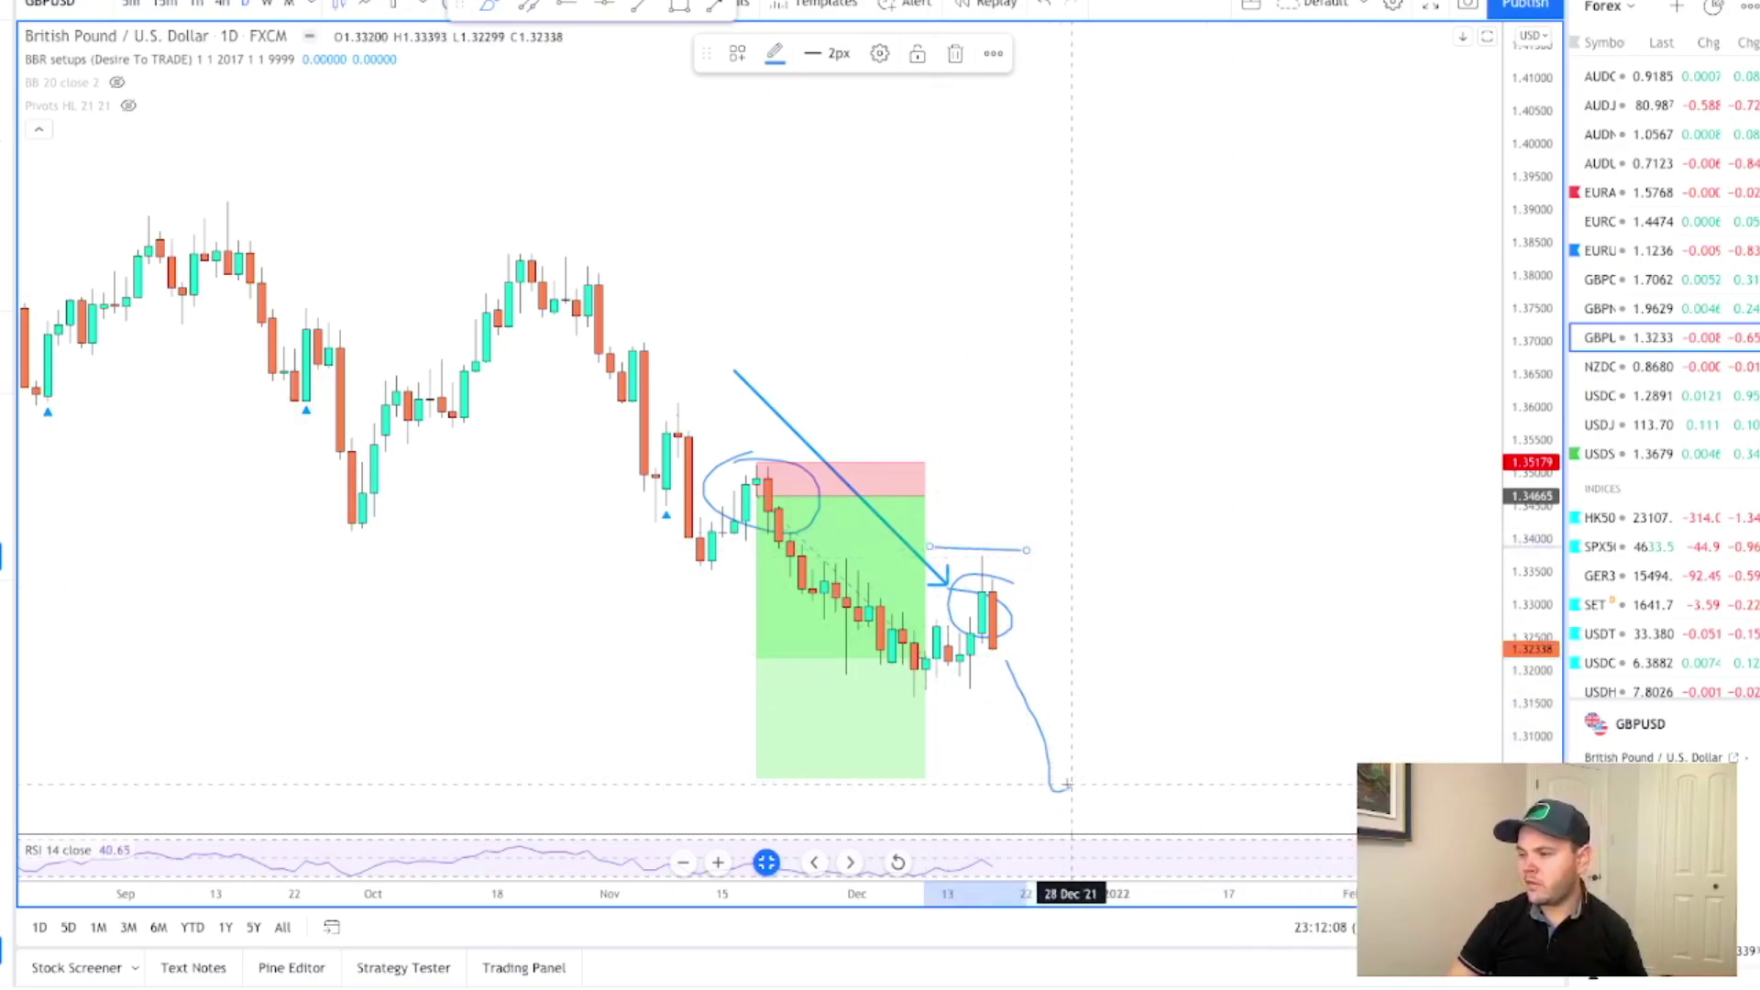
mouse_move(1067, 785)
mouse_down()
mouse_move(1151, 694)
mouse_move(1213, 828)
mouse_up()
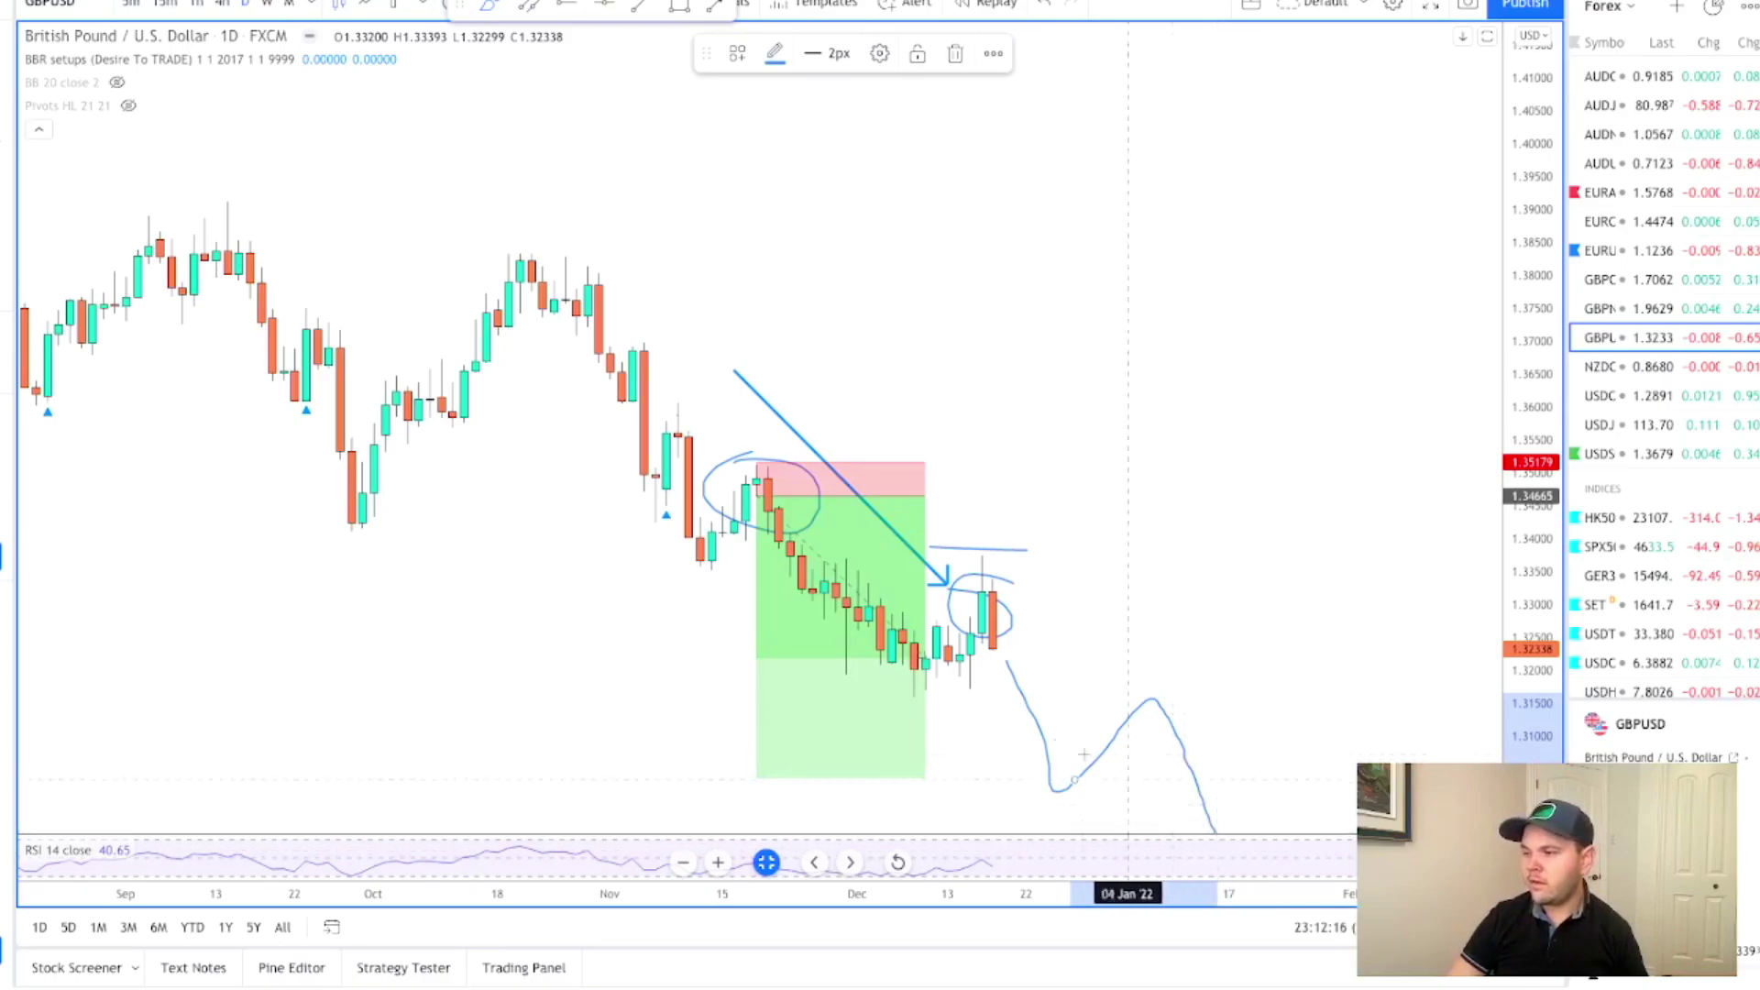
drag(1120, 685, 1195, 682)
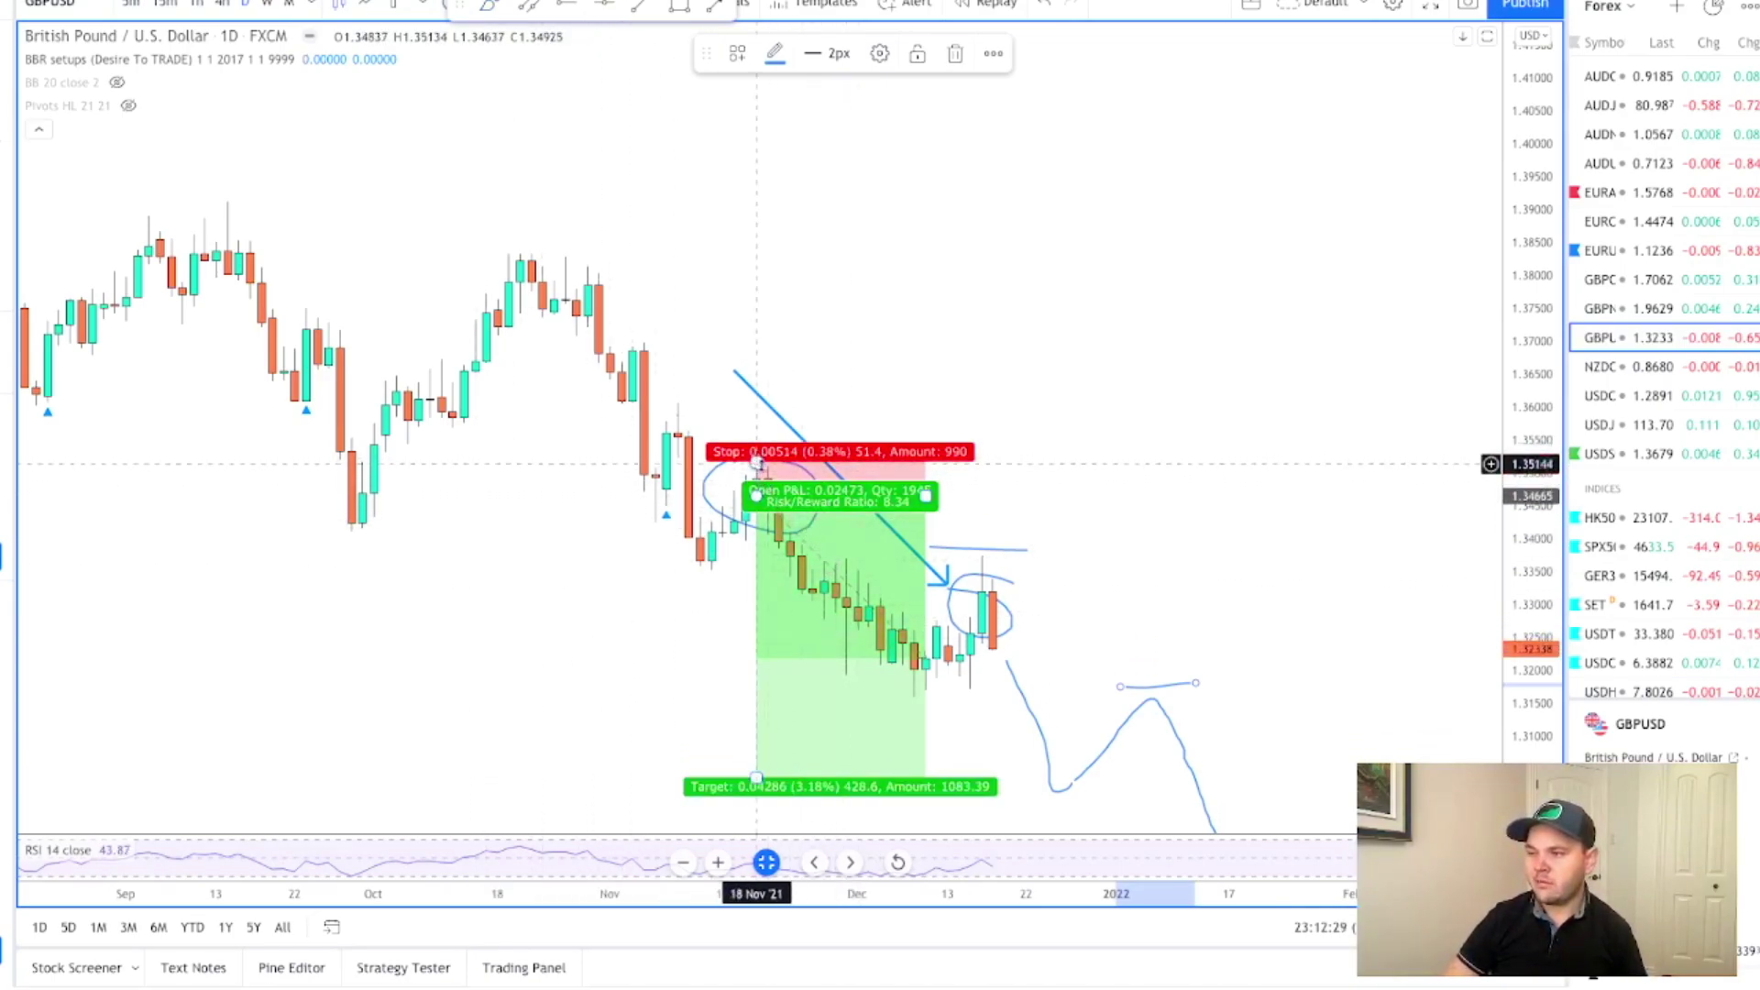
Step: Raise the short position's target to 1.33112 for a risk/reward ratio of 3.02
click(756, 777)
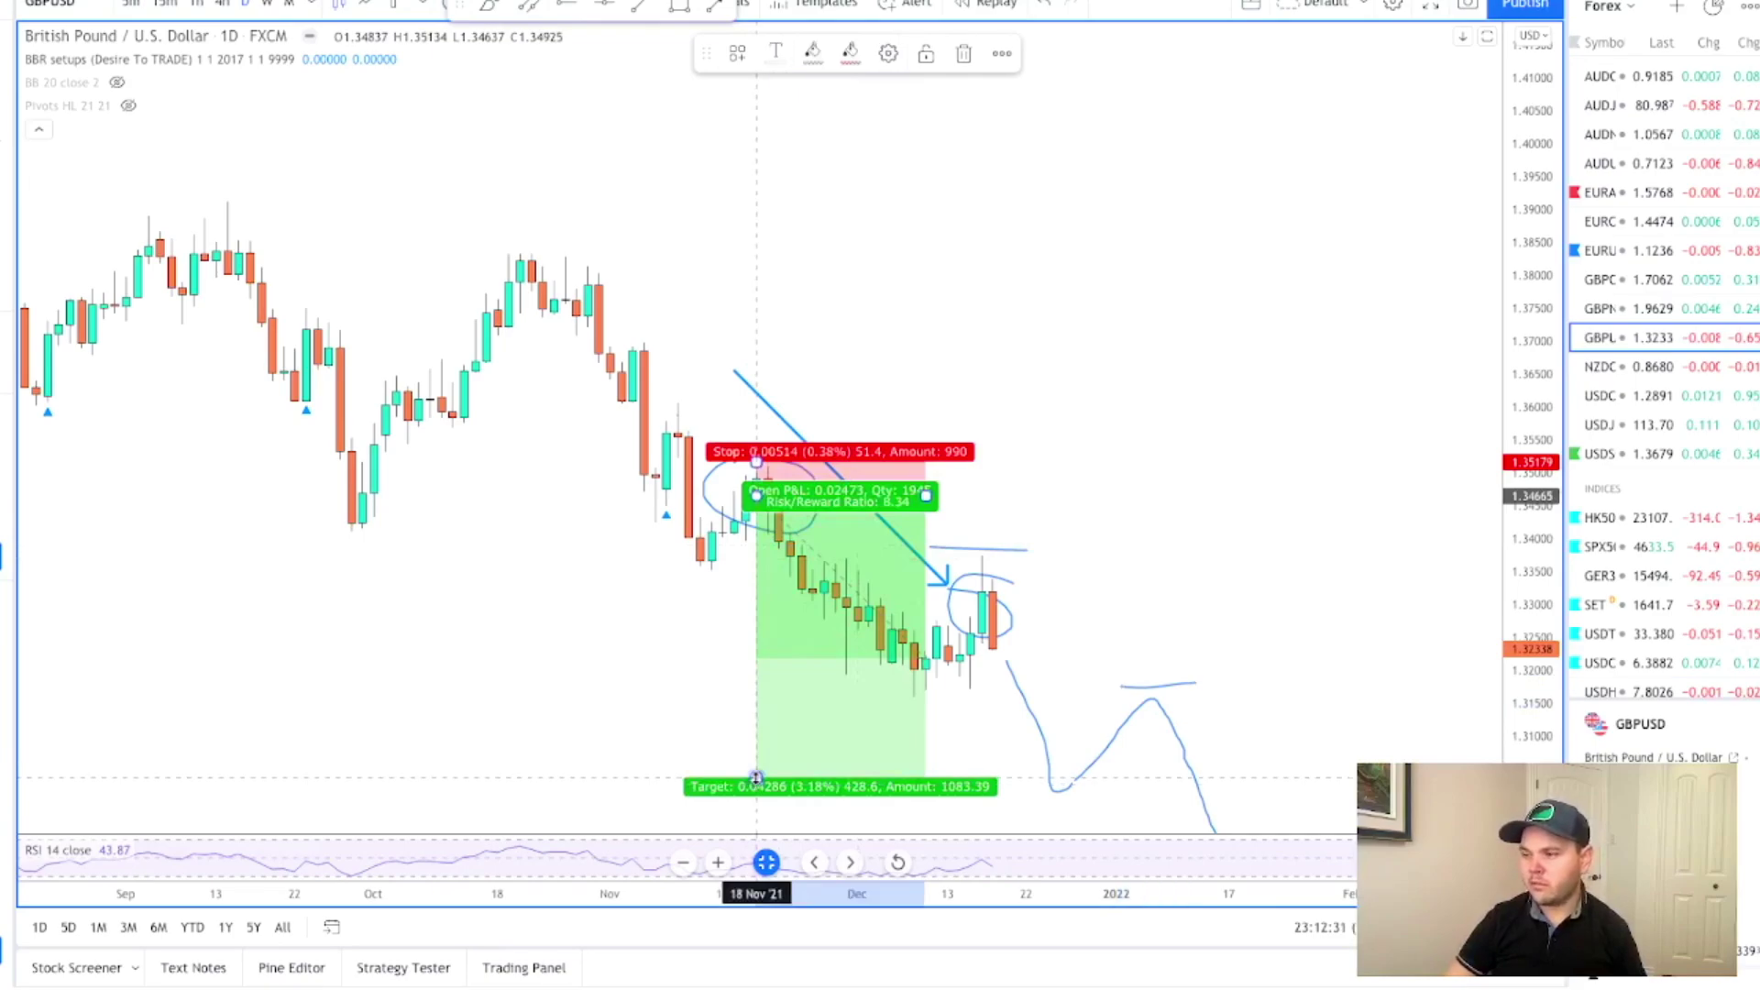
drag(756, 777, 742, 598)
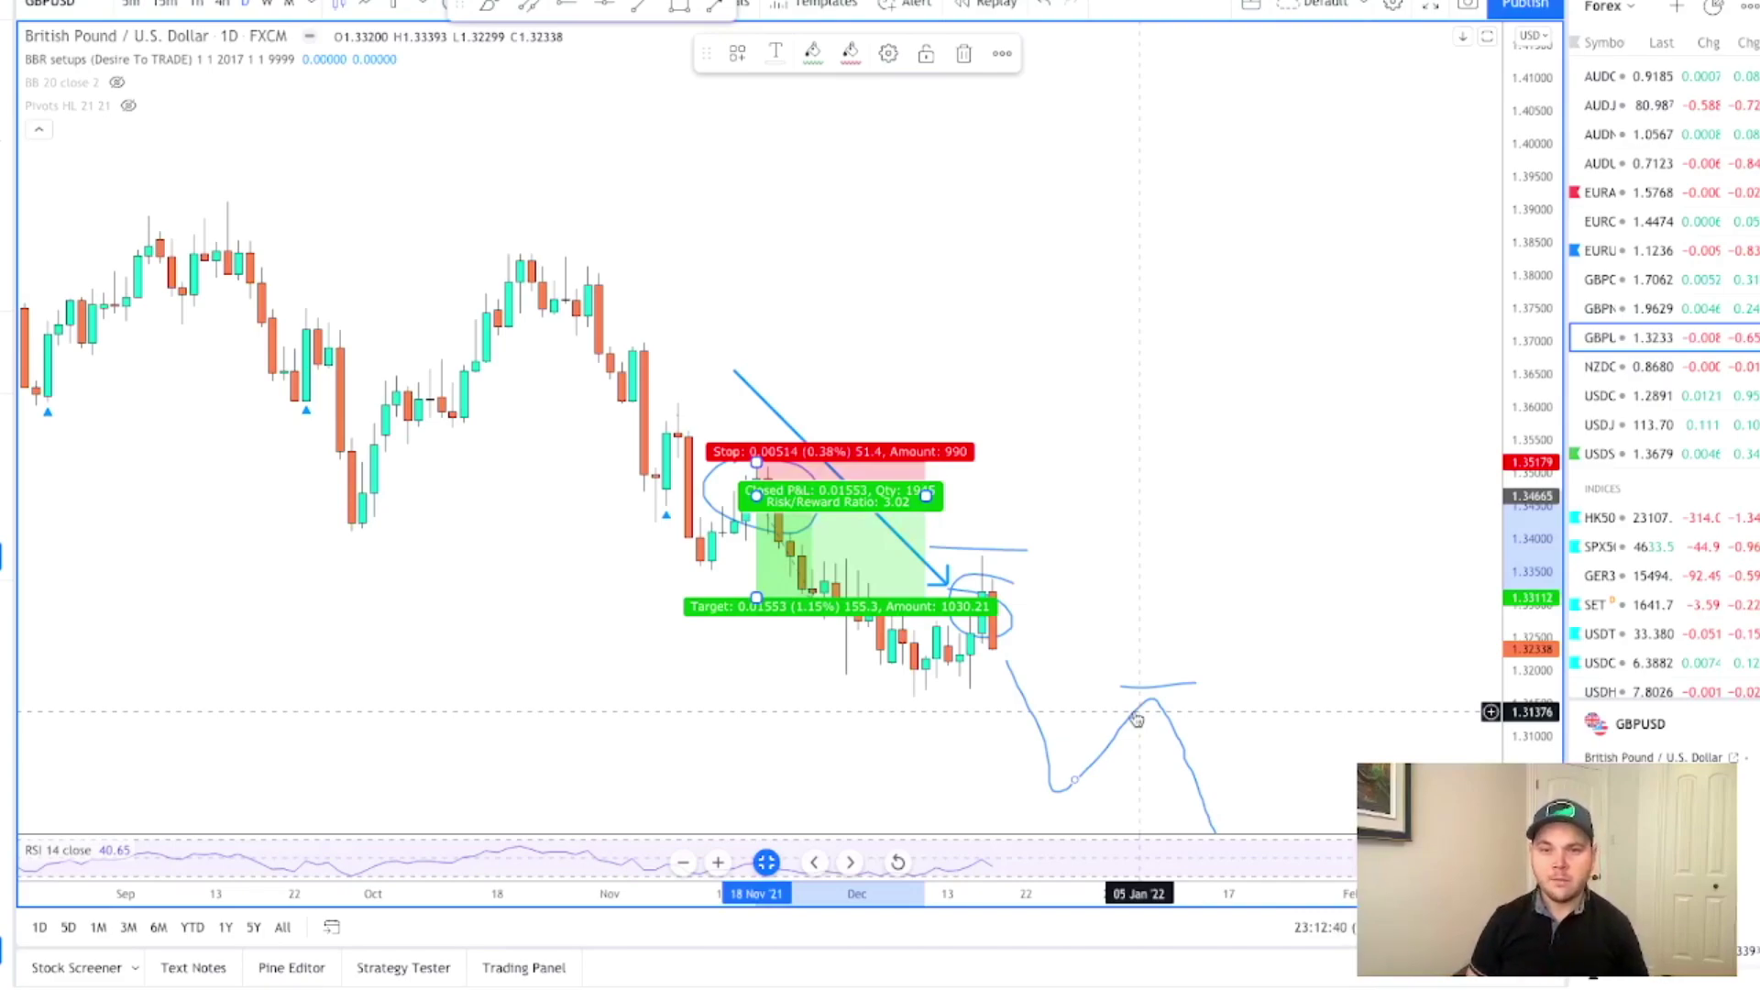